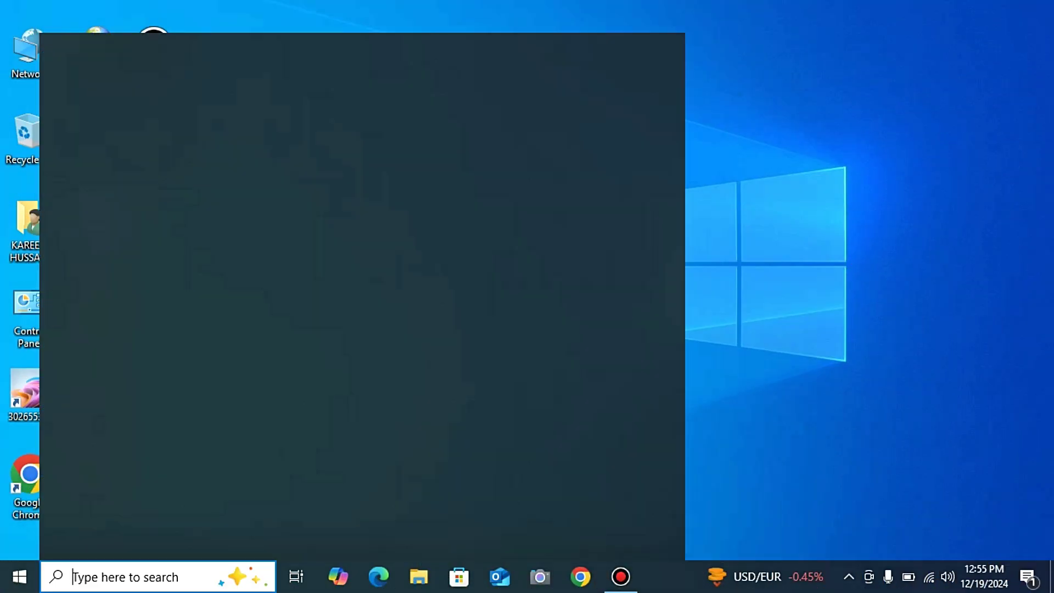
# Step: Search for 'user' and open the account settings from the results
pyautogui.write('user')
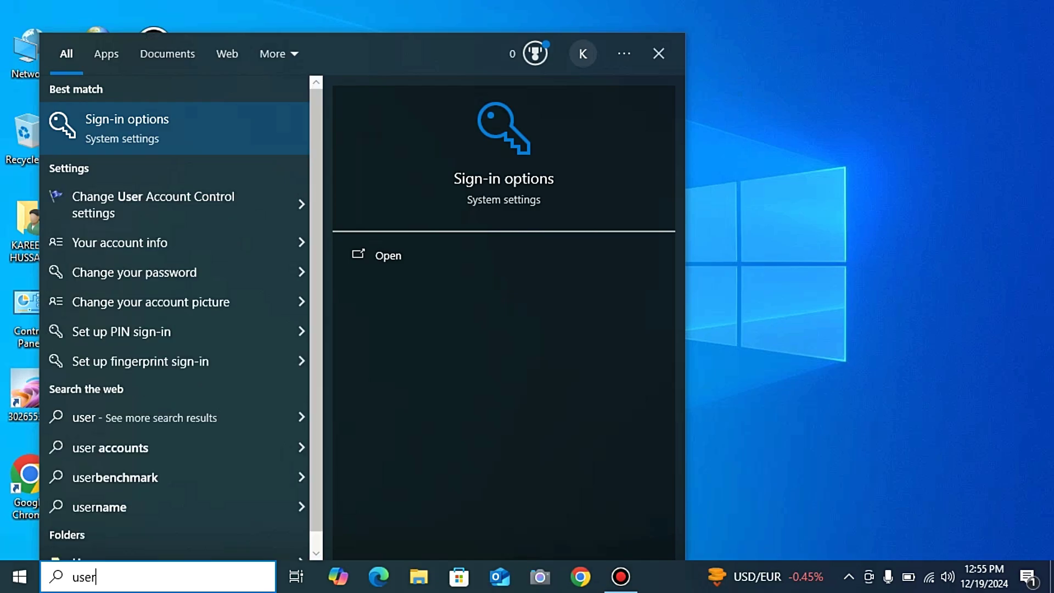
pyautogui.press('Return')
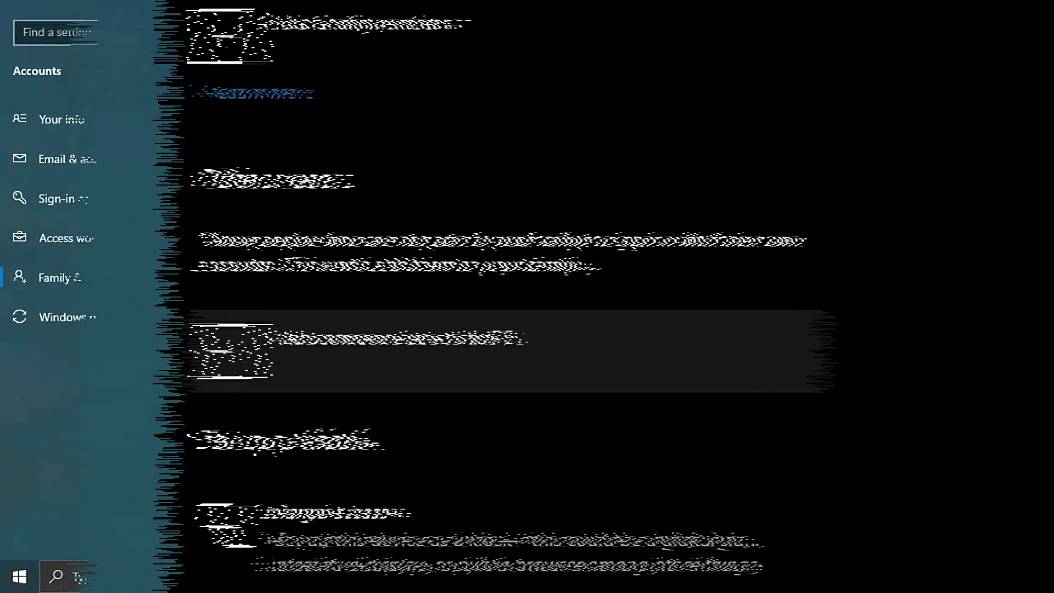
# Step: Choose 'Add someone else to this PC' under Other users
pyautogui.click(317, 349)
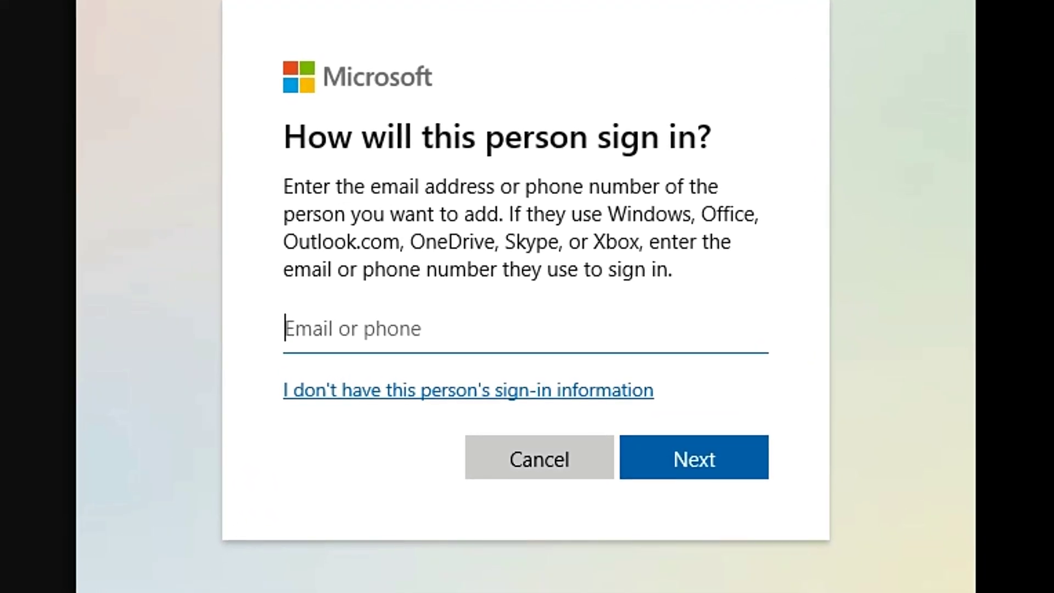
# Step: Add the person without sign-in information and without a Microsoft account
pyautogui.press('Tab')
pyautogui.press('Return')
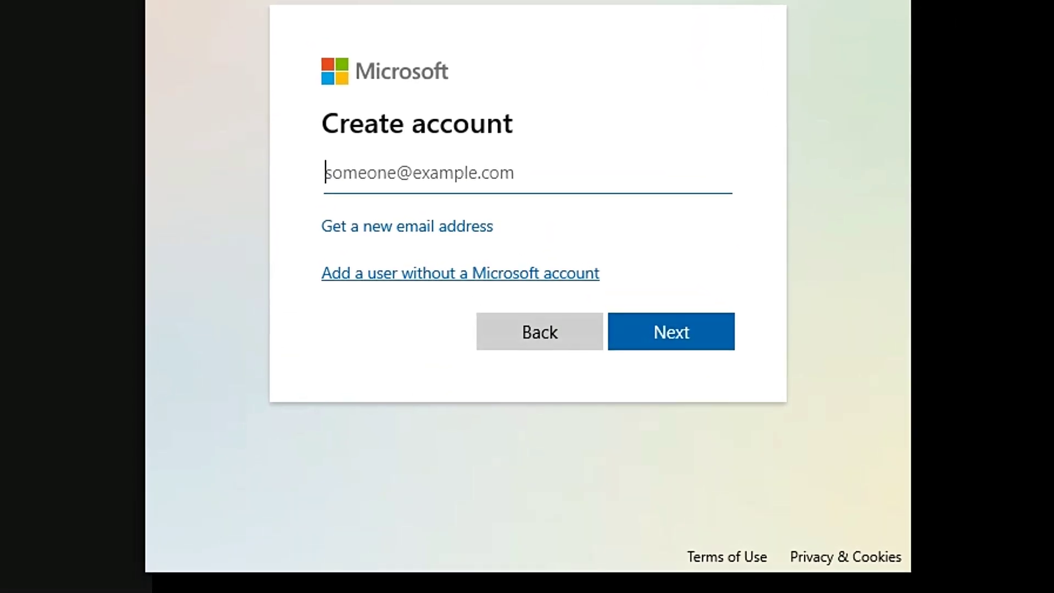
pyautogui.press('Tab')
pyautogui.press('Tab')
pyautogui.press('Return')
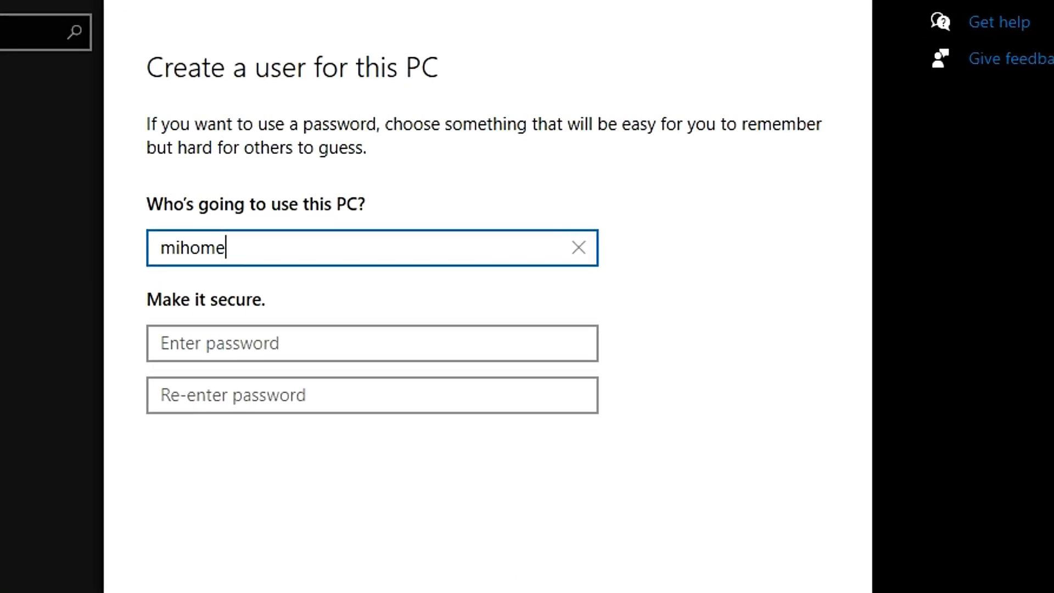
# Step: Enter the password for the new mihome account
pyautogui.press('Tab')
pyautogui.rightClick(211, 350)
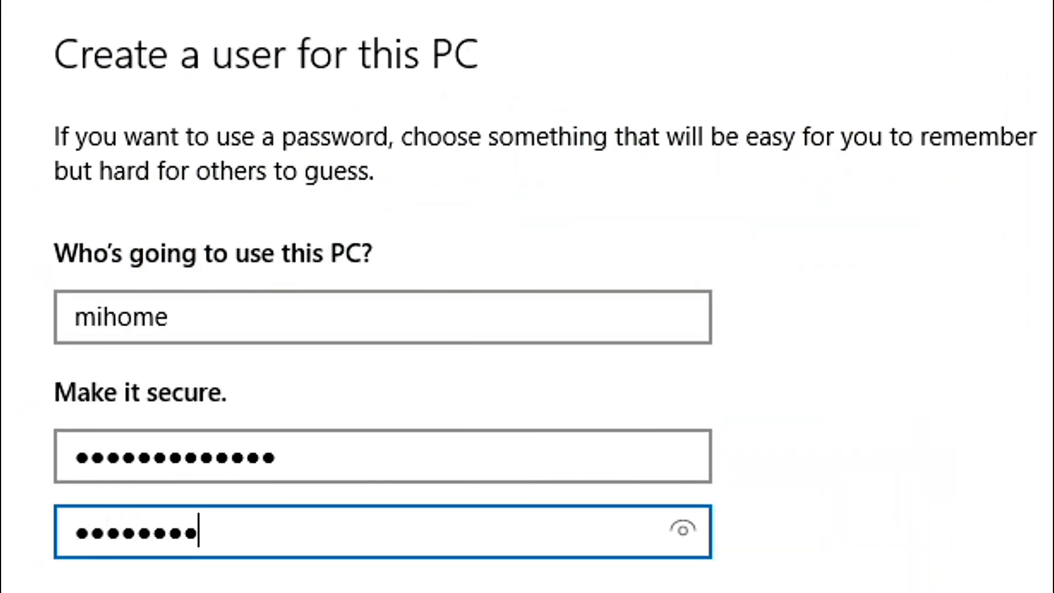
pyautogui.write('****')
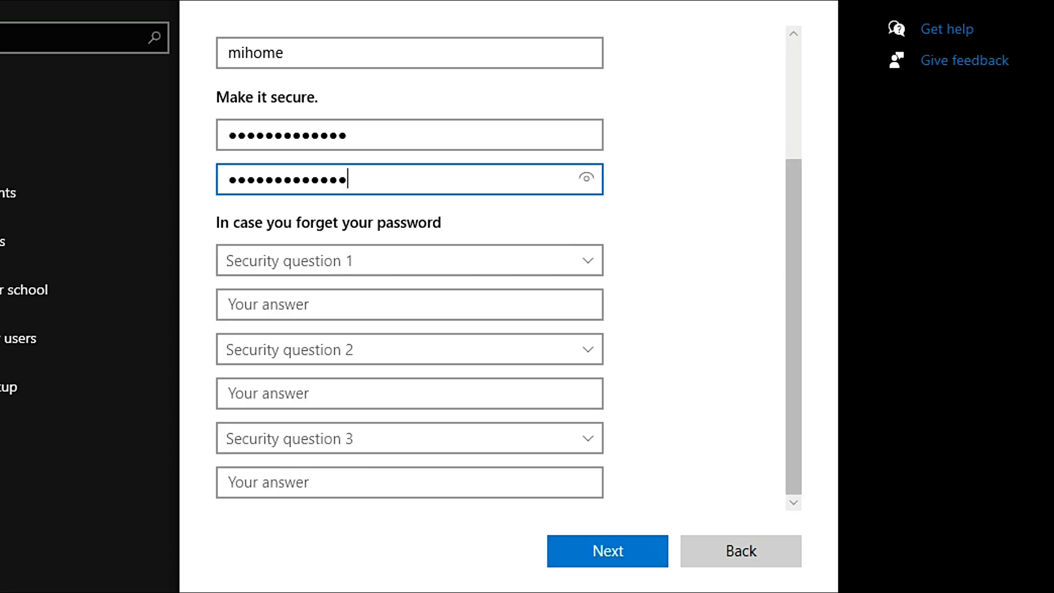
# Step: Set the first security question to the childhood nickname and begin its answer
pyautogui.click(410, 260)
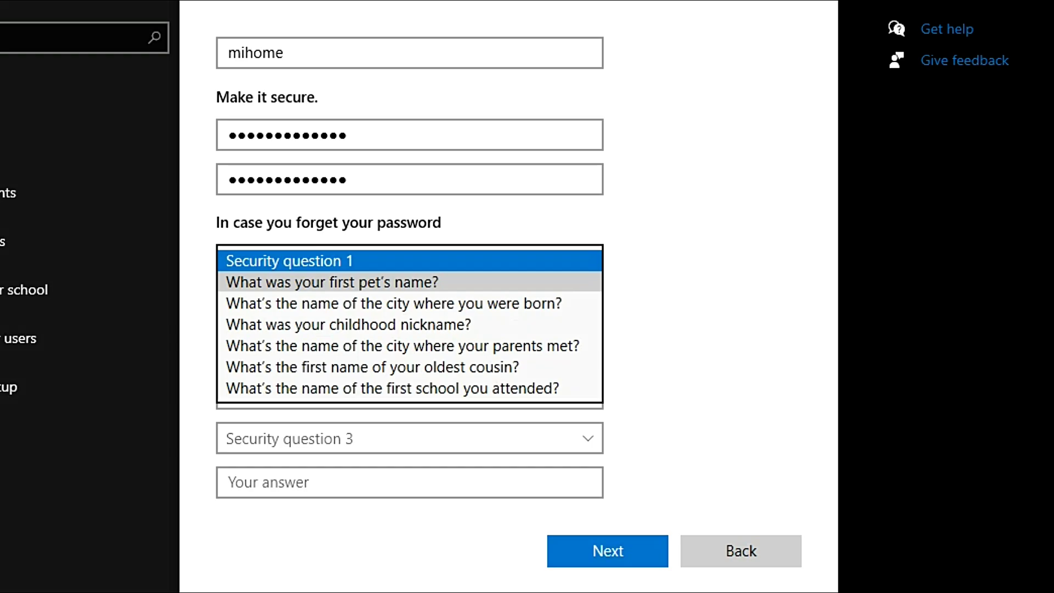
pyautogui.press('Down')
pyautogui.press('Down')
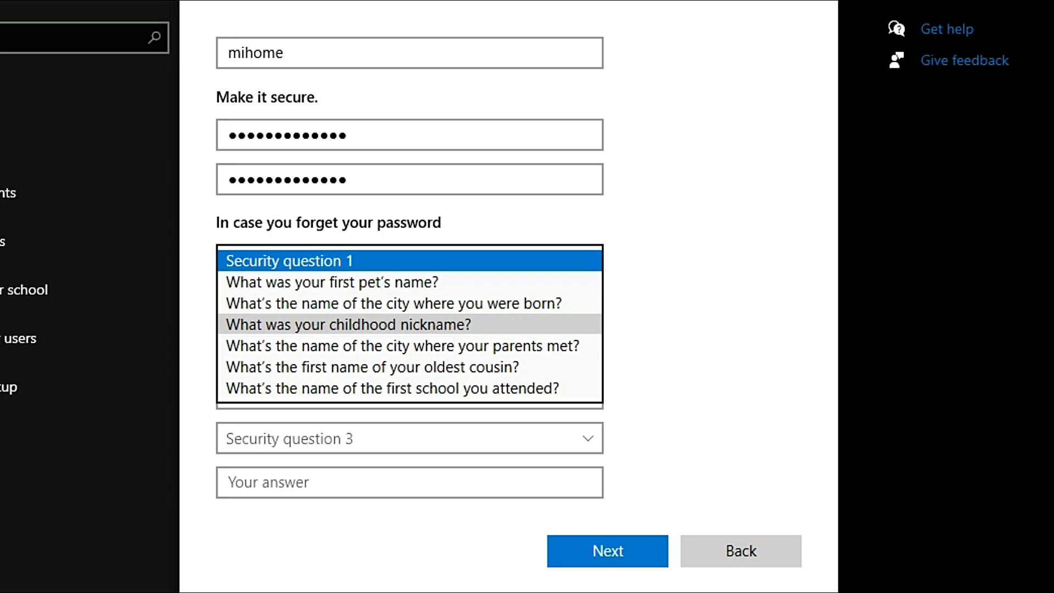
pyautogui.press('Return')
pyautogui.click(229, 304)
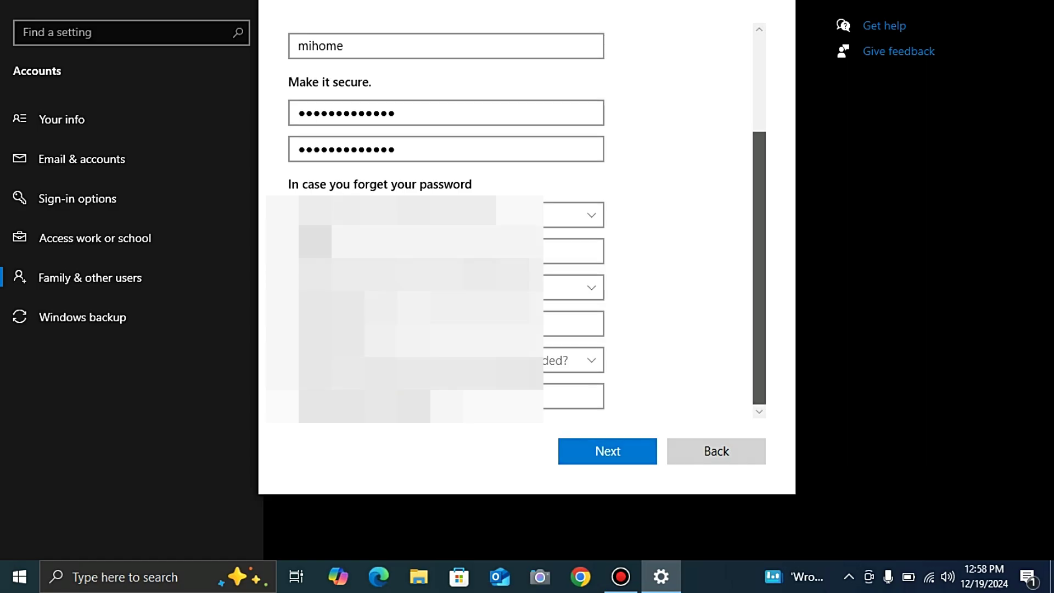
pyautogui.scroll(3, 514, 219)
pyautogui.scroll(-3, 513, 219)
# Step: Finish creating the mihome local account and change its type from Standard User to Administrator
pyautogui.press('Return')
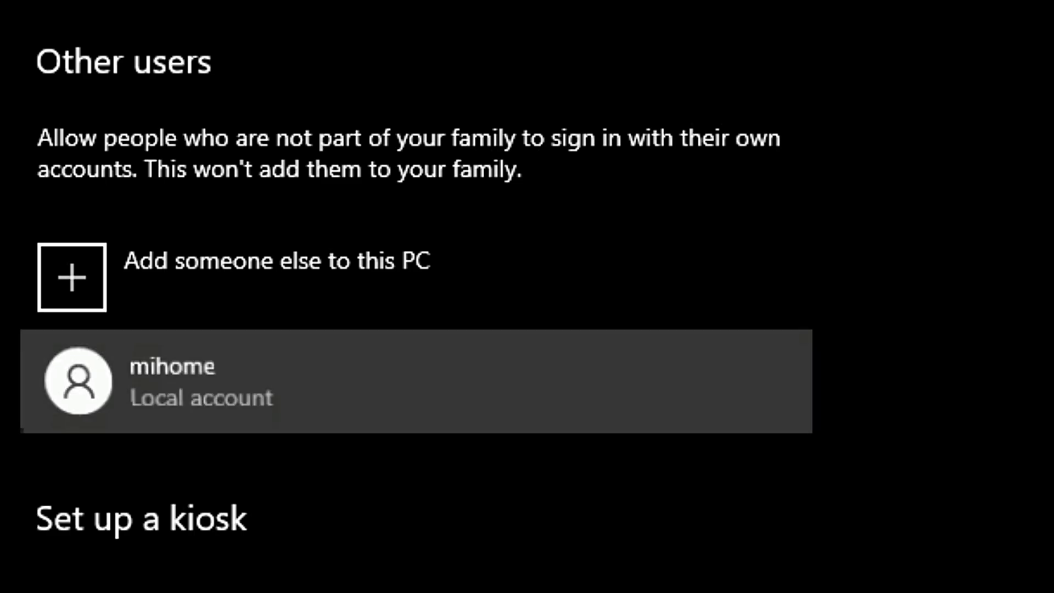
pyautogui.click(418, 382)
pyautogui.press('Return')
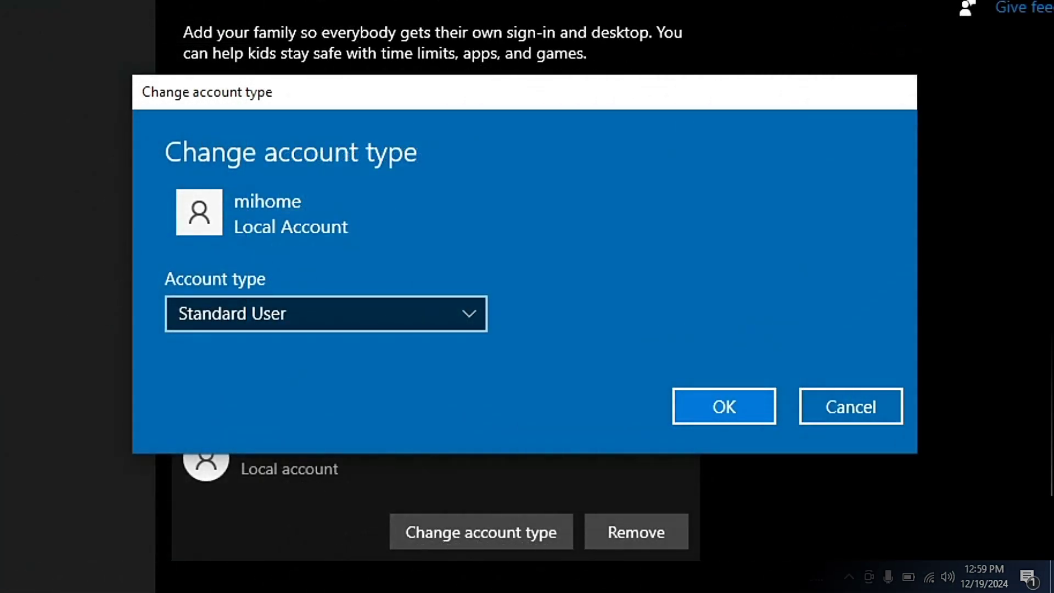
pyautogui.press('Return')
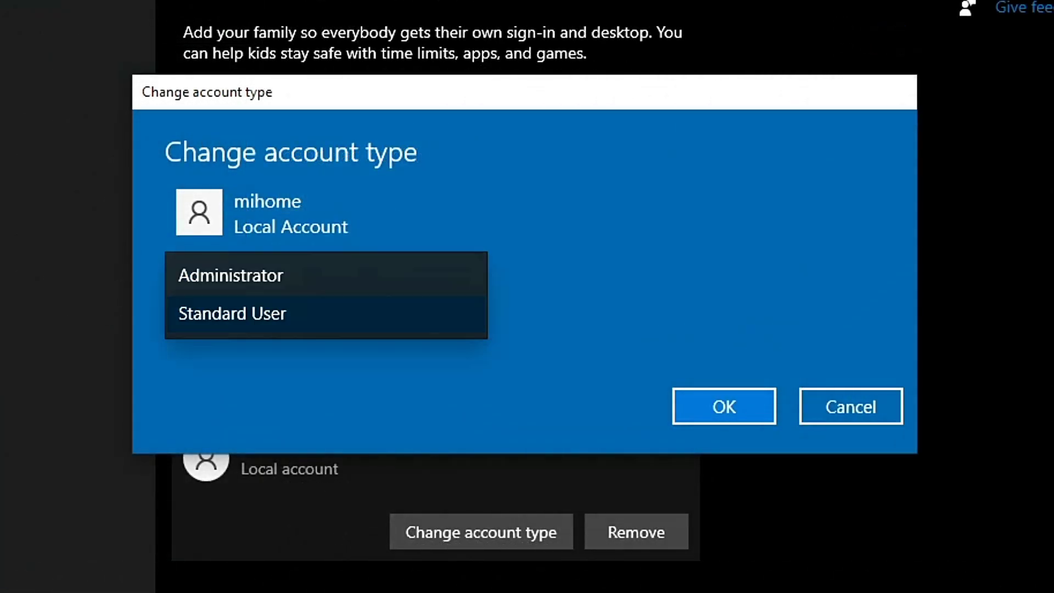
pyautogui.press('Return')
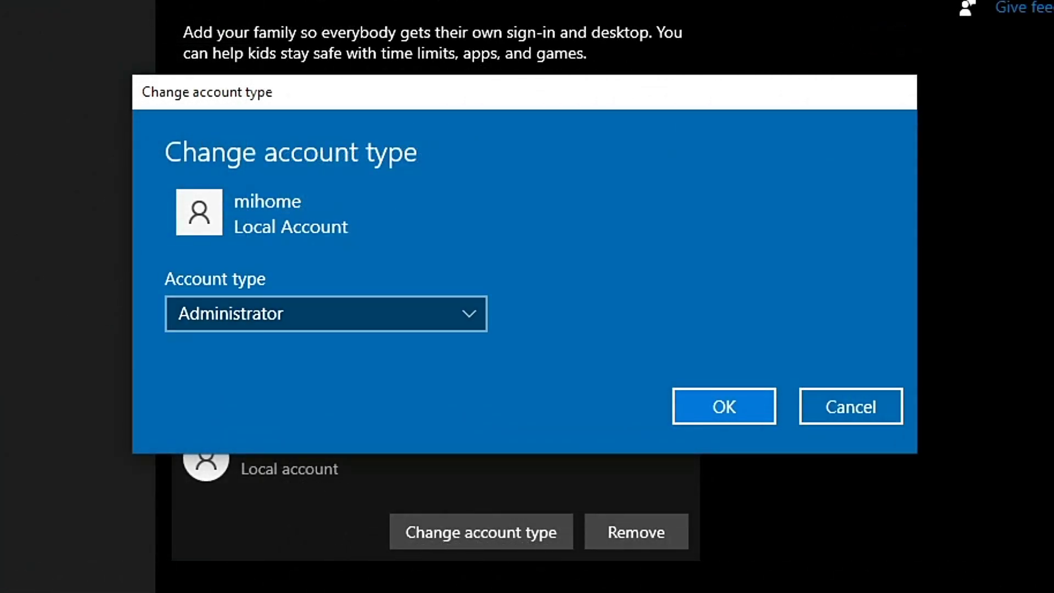
pyautogui.press('Return')
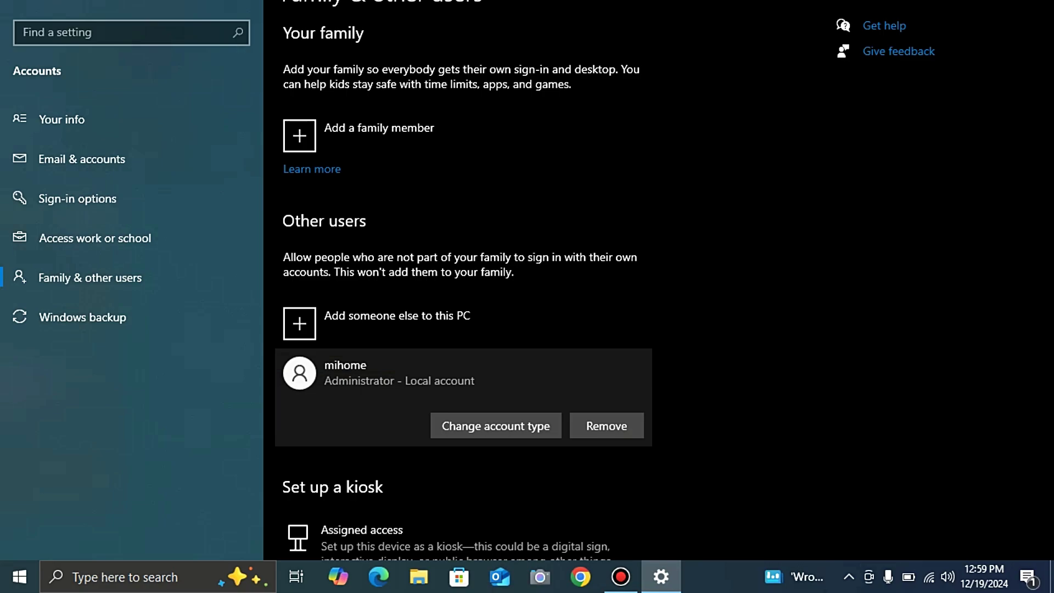
# Step: Close Settings and open This PC in File Explorer from the desktop
pyautogui.hotkey('alt', 'F4')
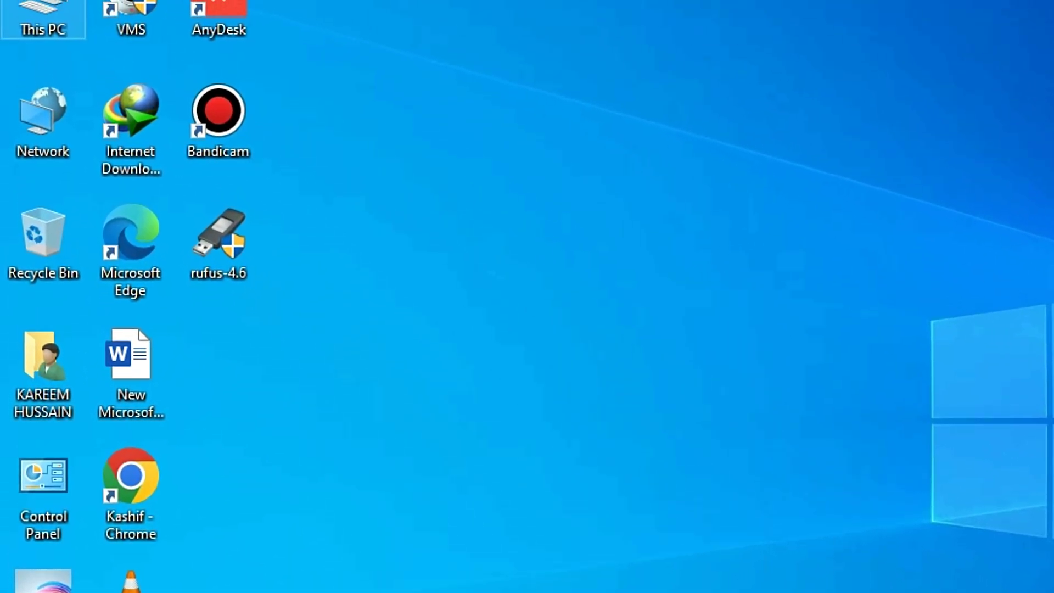
pyautogui.rightClick(48, 19)
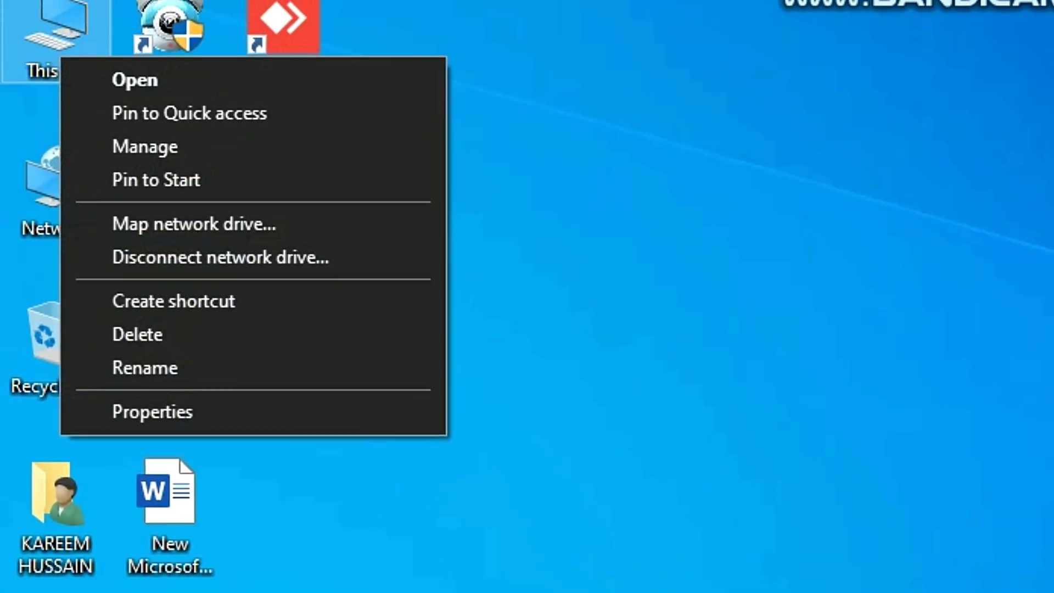
pyautogui.click(135, 80)
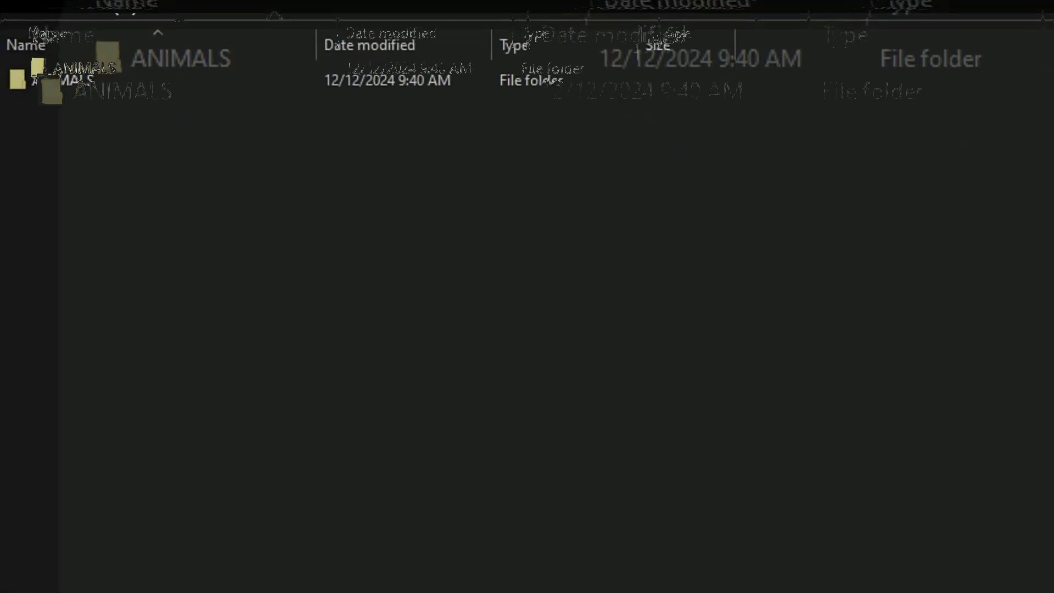
# Step: Create a new folder named MIHOMERECORDS on the drive beside ANIMALS
pyautogui.rightClick(420, 197)
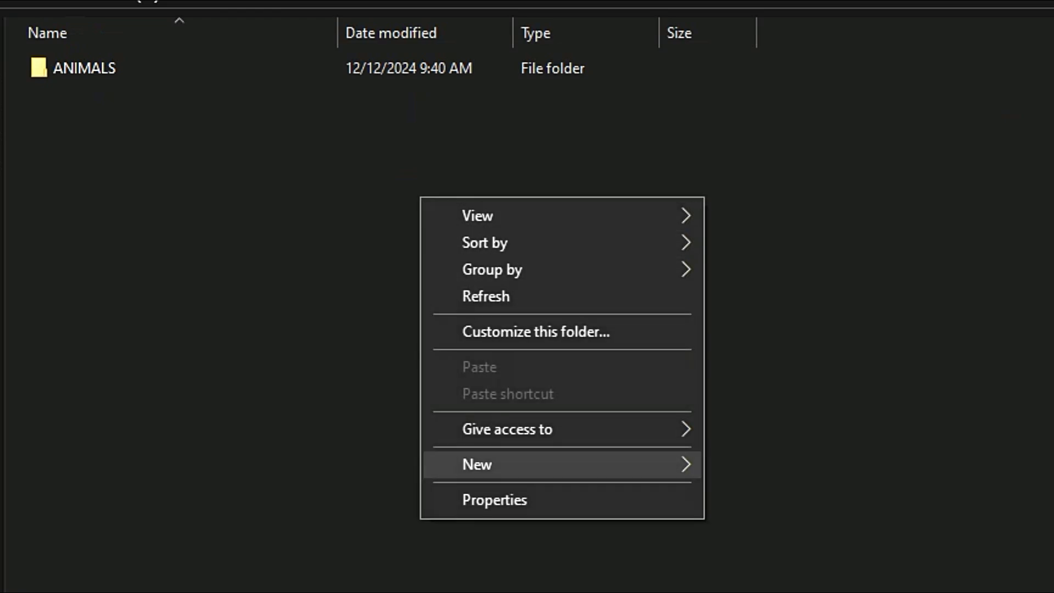
pyautogui.moveTo(549, 464)
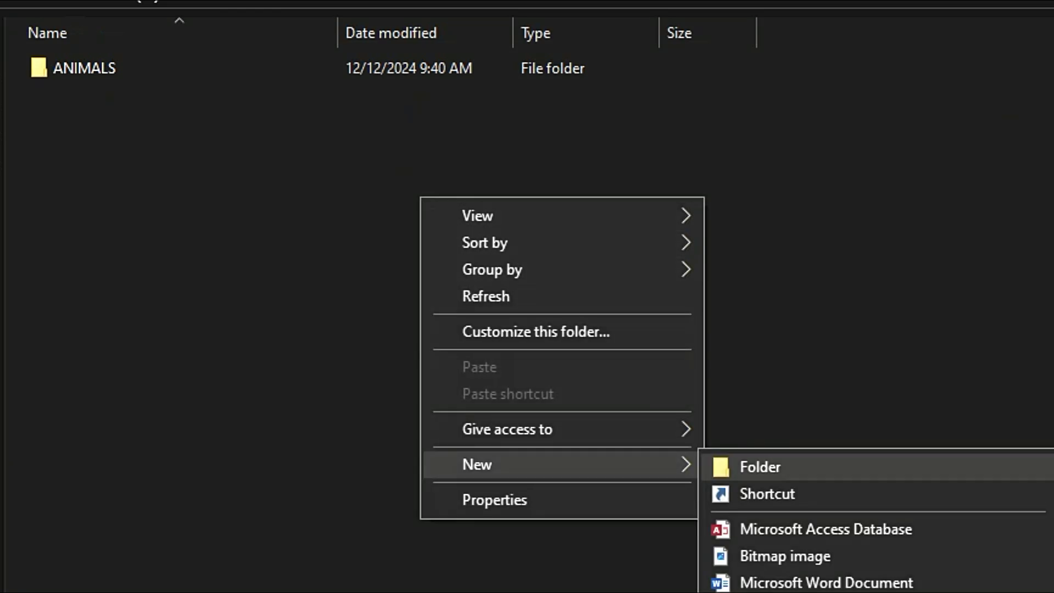
pyautogui.click(760, 467)
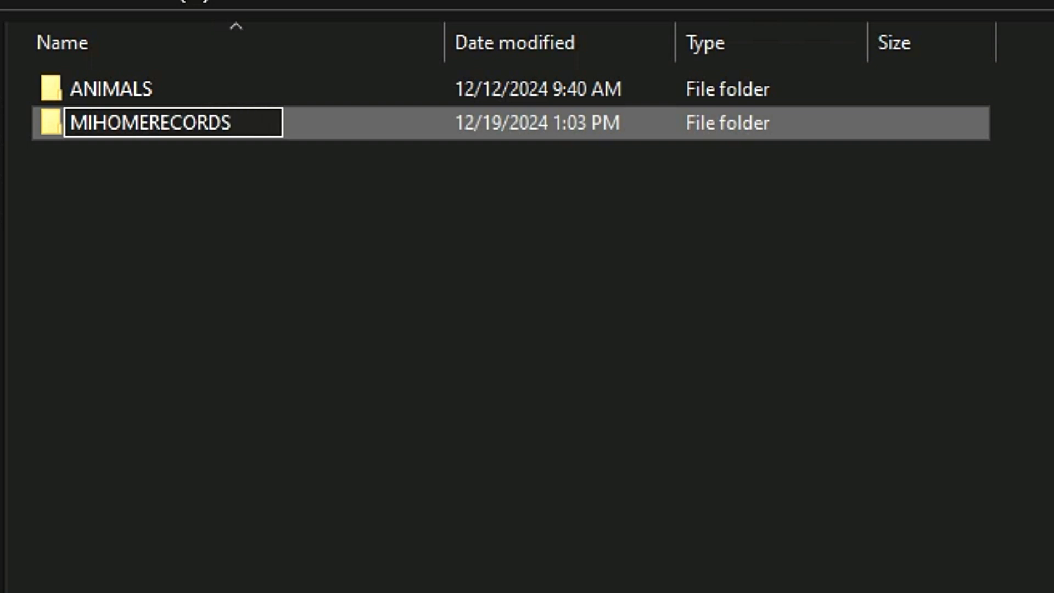
pyautogui.press('Return')
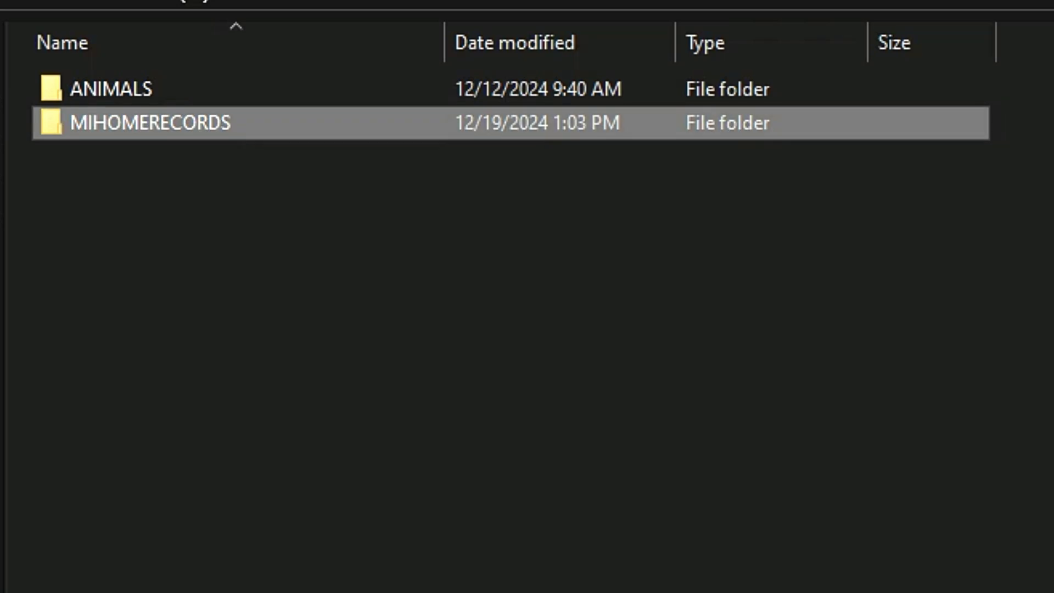
# Step: Open the 'Share with specific people' options for the MIHOMERECORDS folder
pyautogui.hotkey('shift', 'F10')
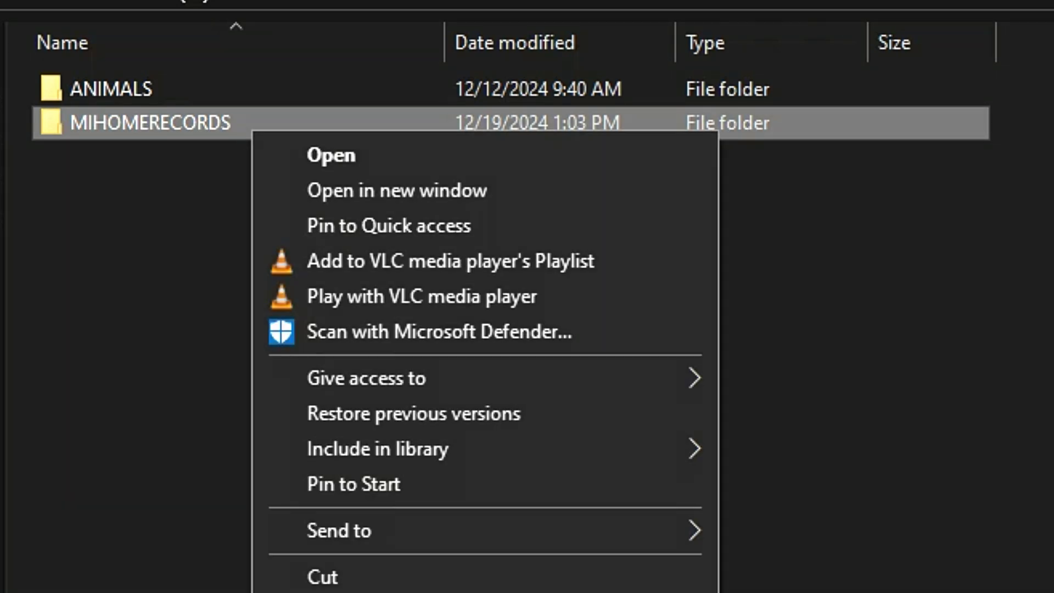
pyautogui.press('Down')
pyautogui.press('Down')
pyautogui.press('Down')
pyautogui.press('Down')
pyautogui.press('Down')
pyautogui.press('Down')
pyautogui.press('Down')
pyautogui.press('Right')
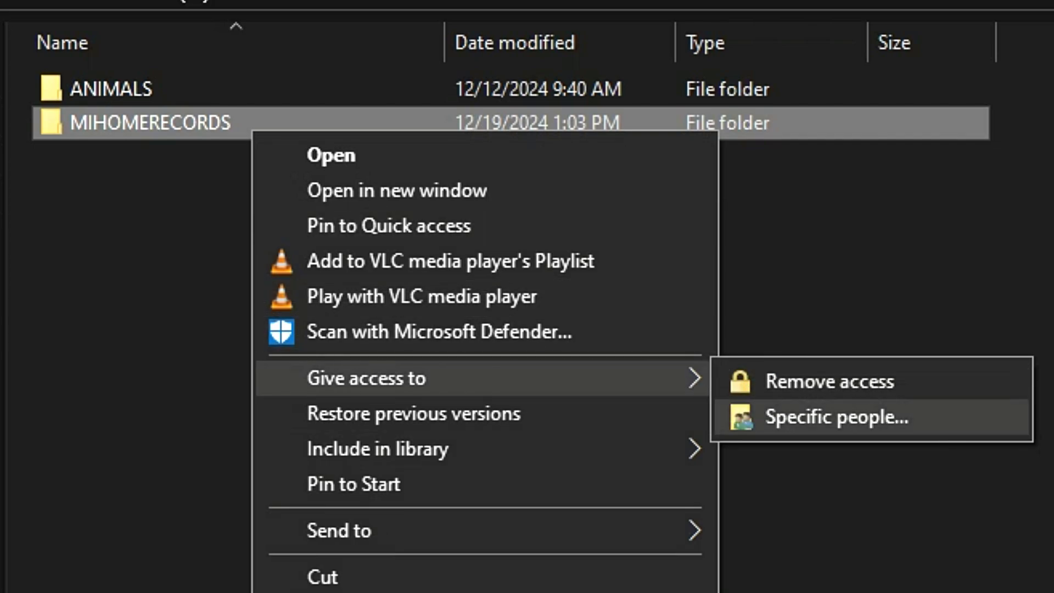
pyautogui.click(837, 417)
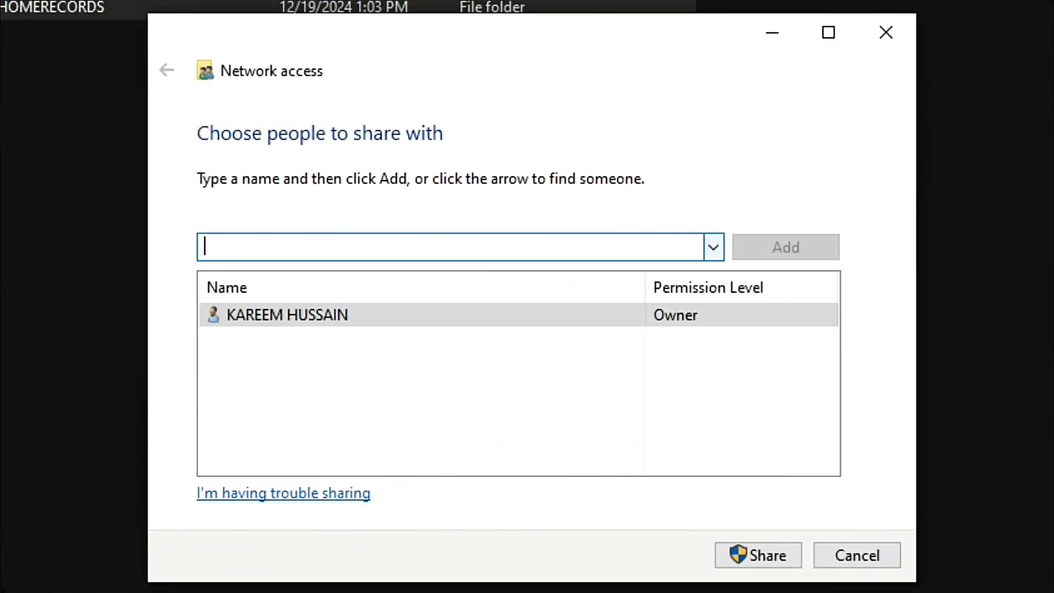
# Step: Add Everyone with Read/Write permission and confirm sharing the folder
pyautogui.hotkey('alt', 'Down')
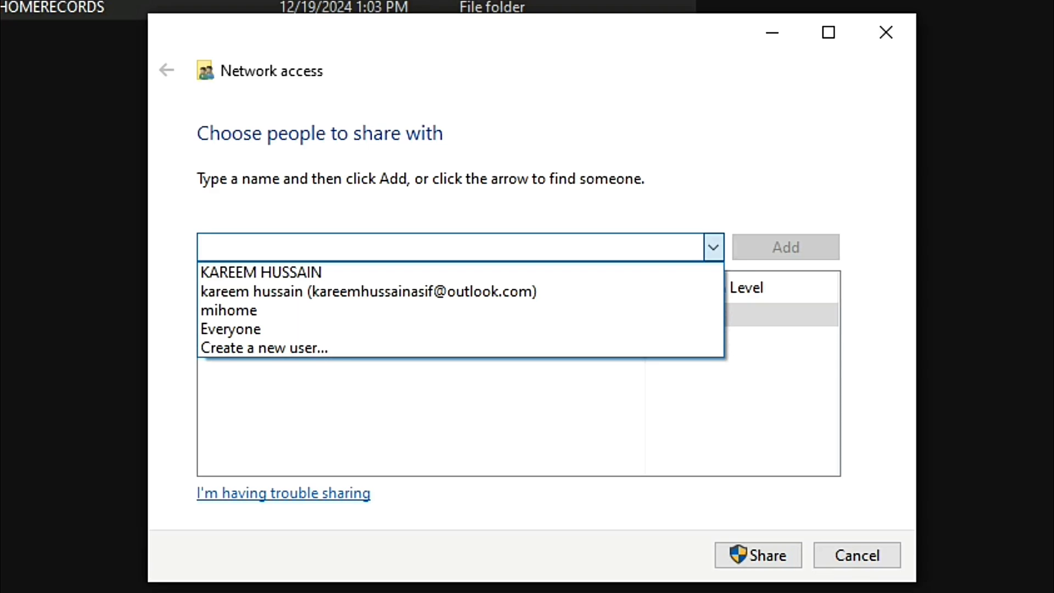
pyautogui.press('Up')
pyautogui.press('Up')
pyautogui.press('Return')
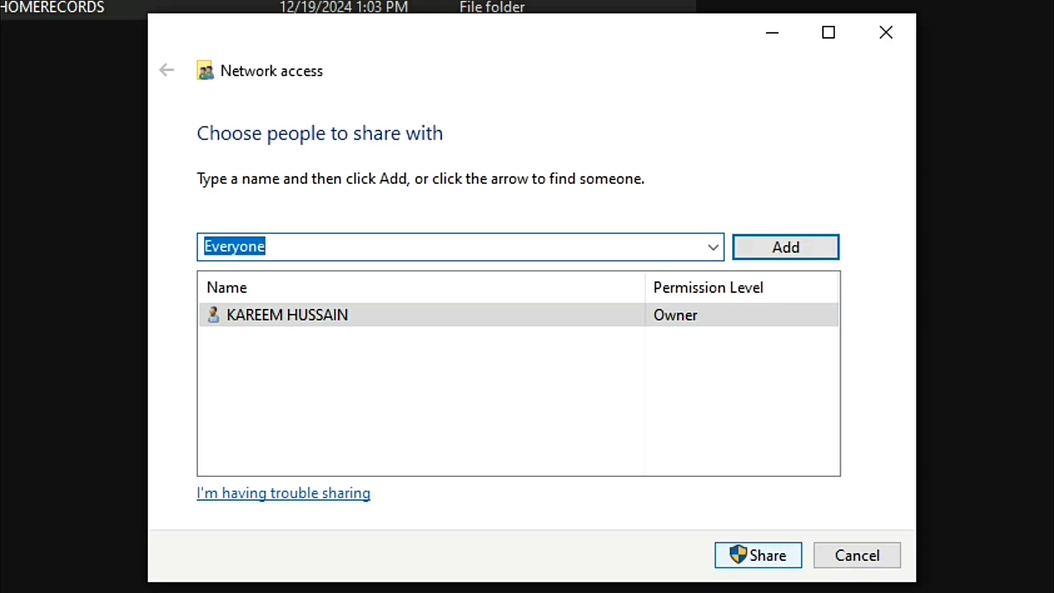
pyautogui.press('Return')
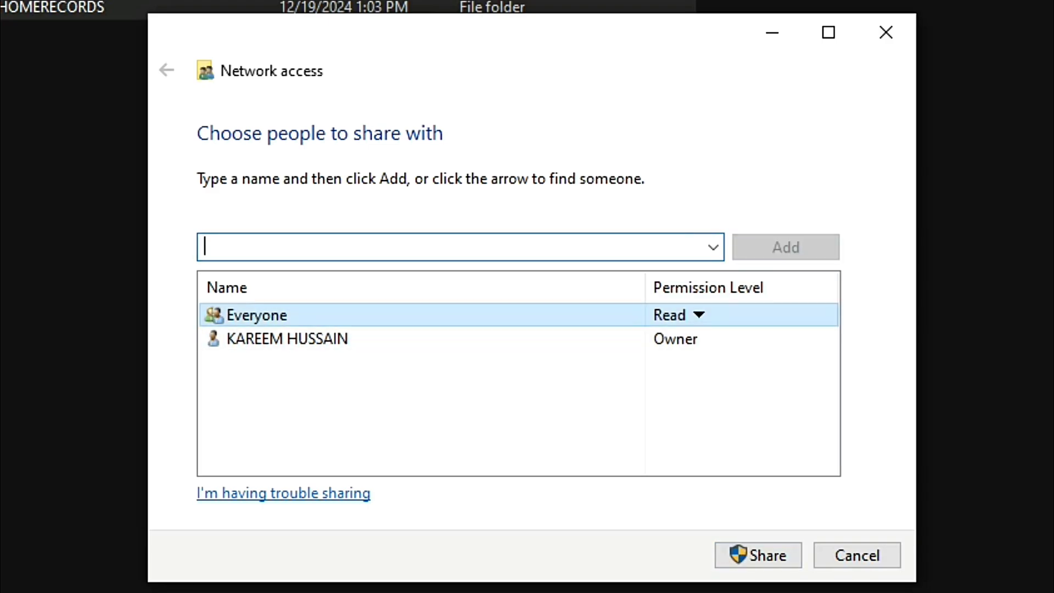
pyautogui.click(699, 314)
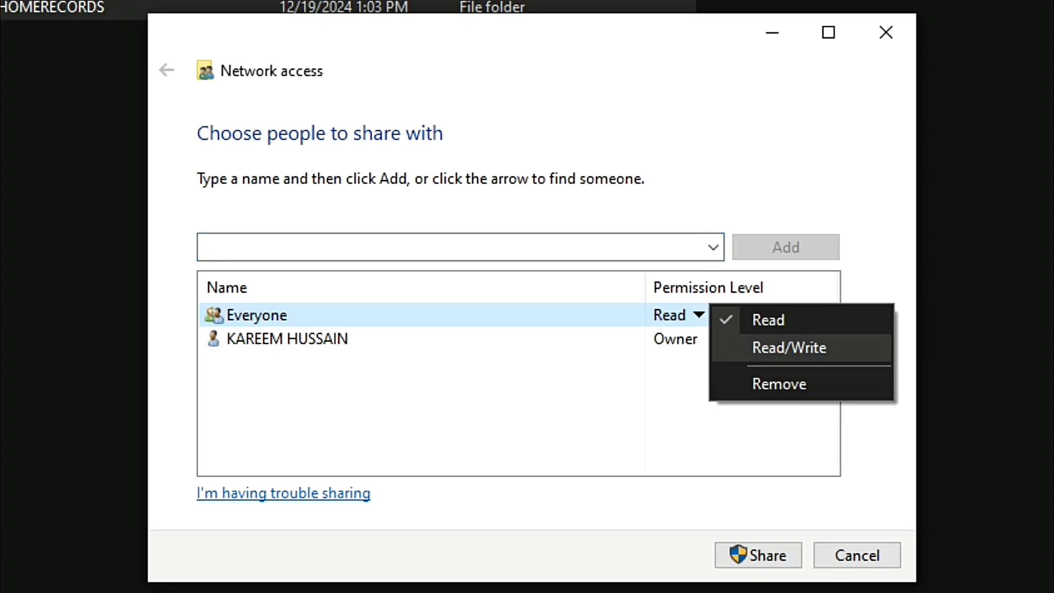
pyautogui.press('Return')
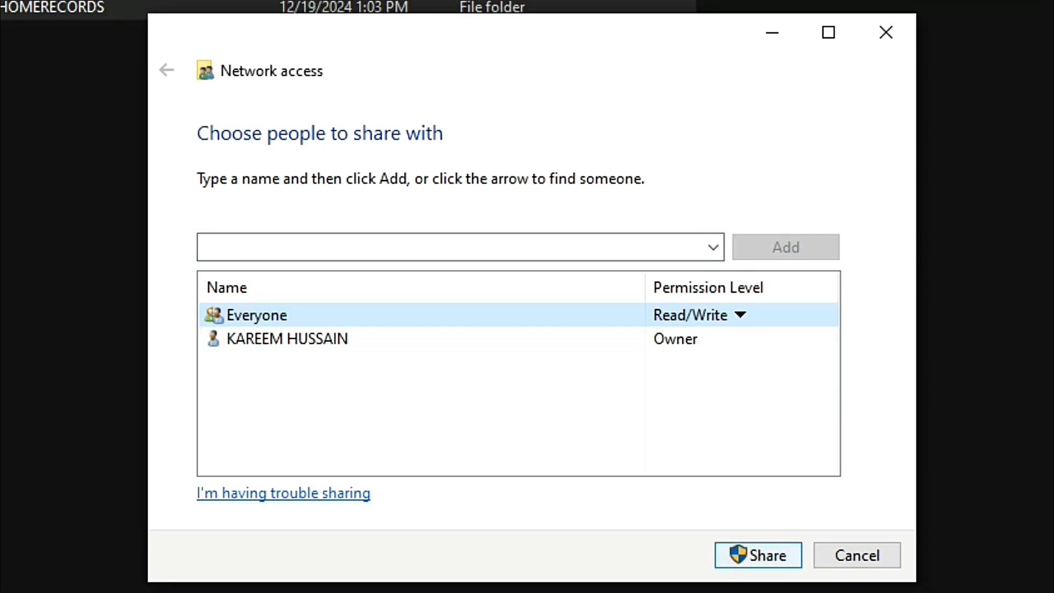
pyautogui.press('Tab')
pyautogui.press('Return')
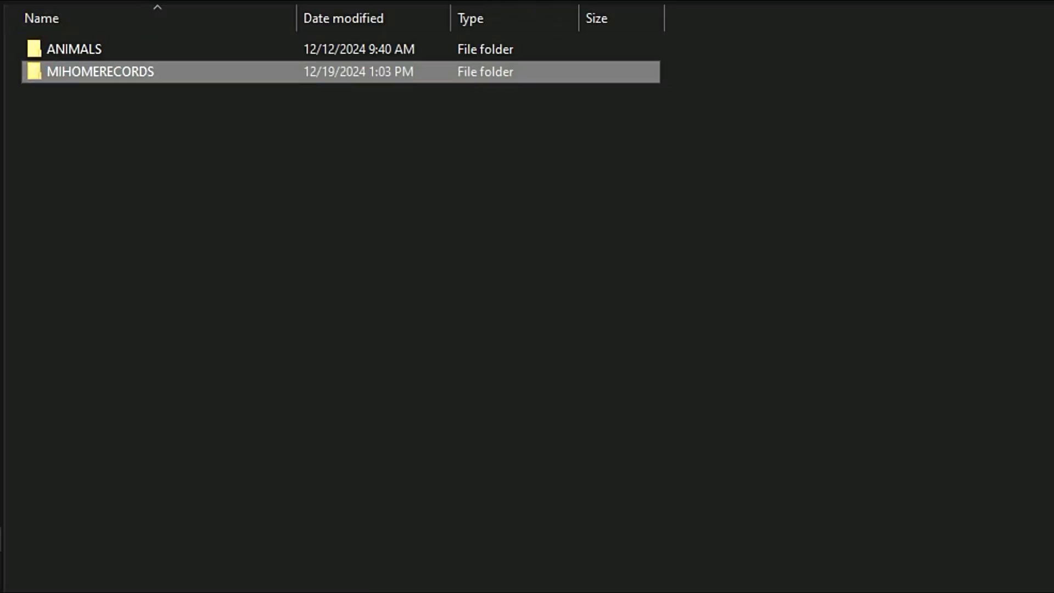
# Step: Allow Everyone Full Control in MIHOMERECORDS' Advanced Sharing permissions, then close Properties
pyautogui.rightClick(250, 74)
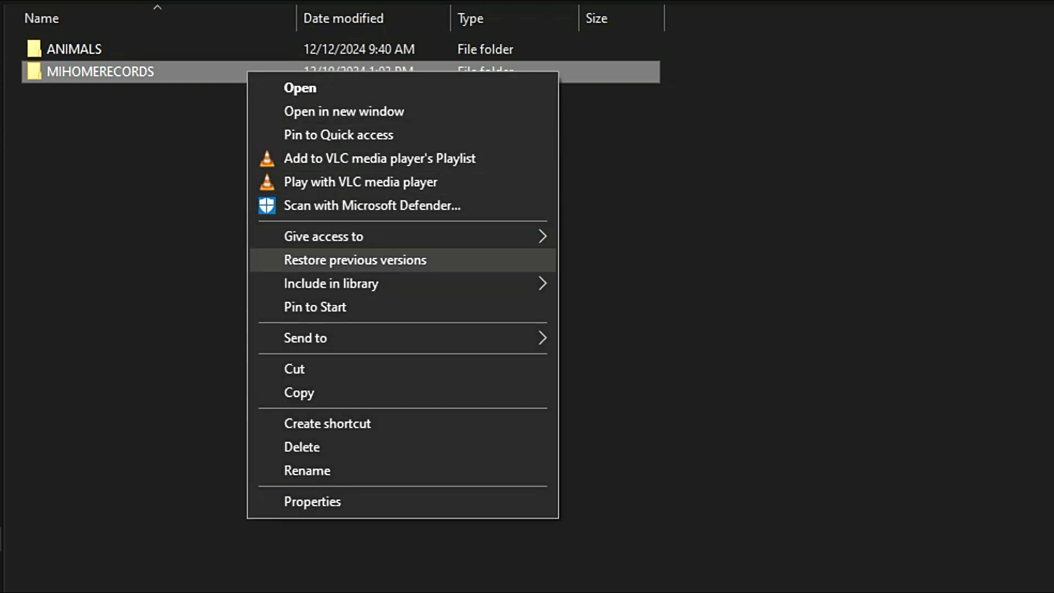
pyautogui.click(312, 501)
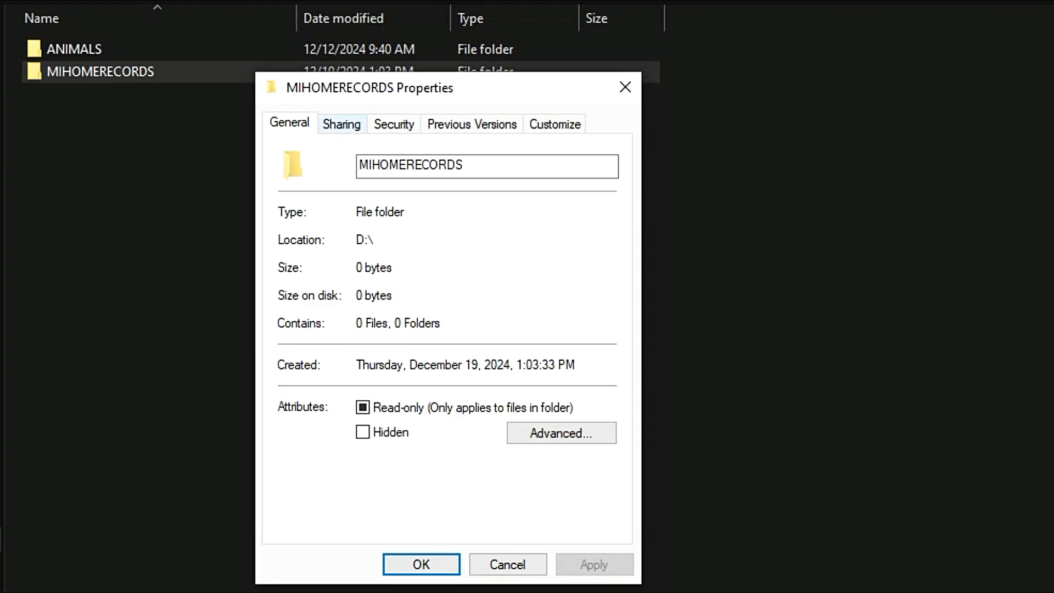
pyautogui.click(341, 124)
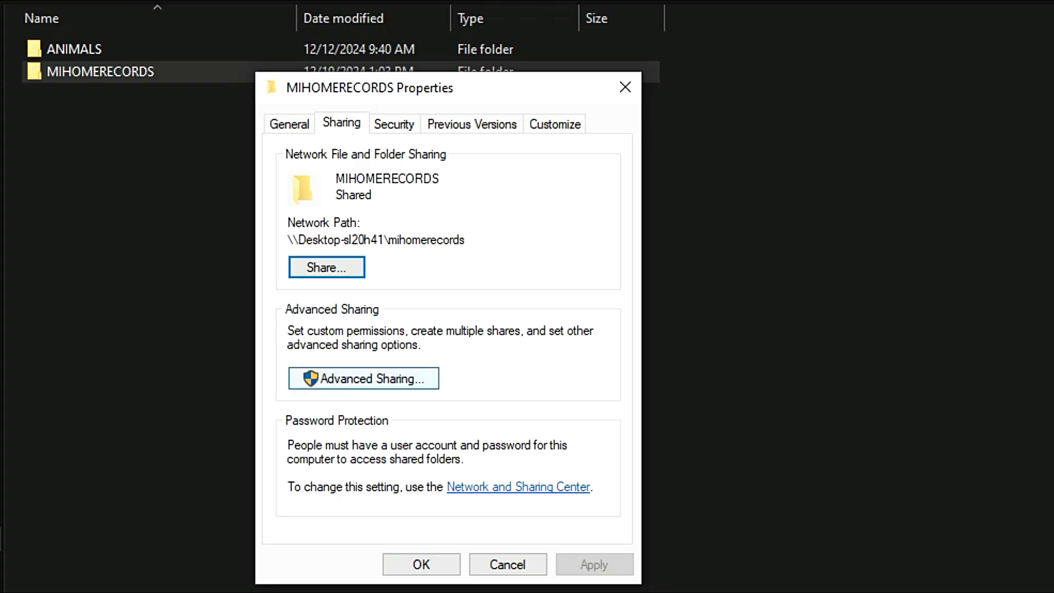
pyautogui.click(364, 378)
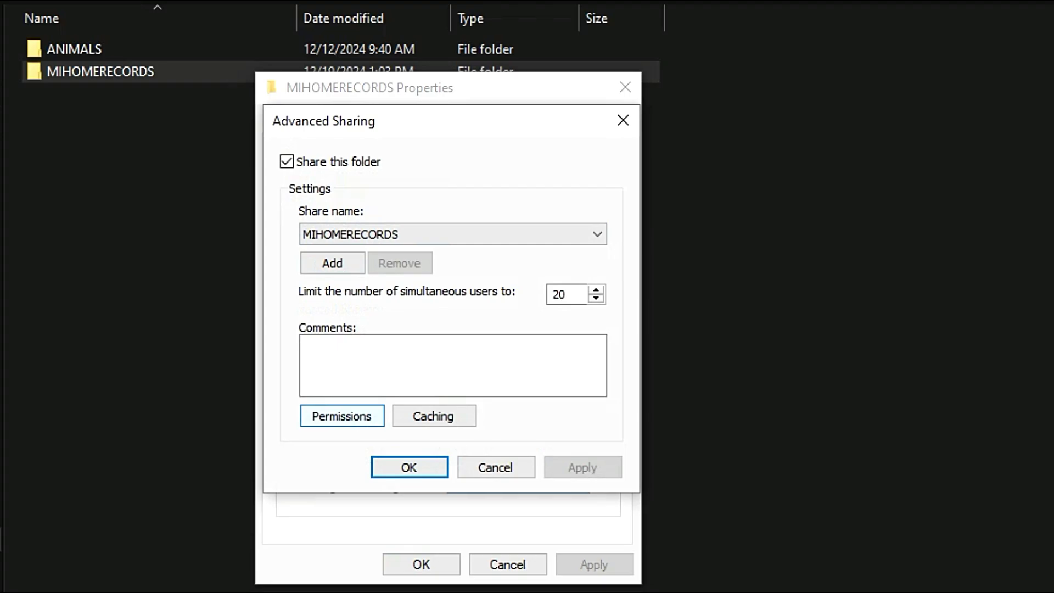
pyautogui.click(341, 416)
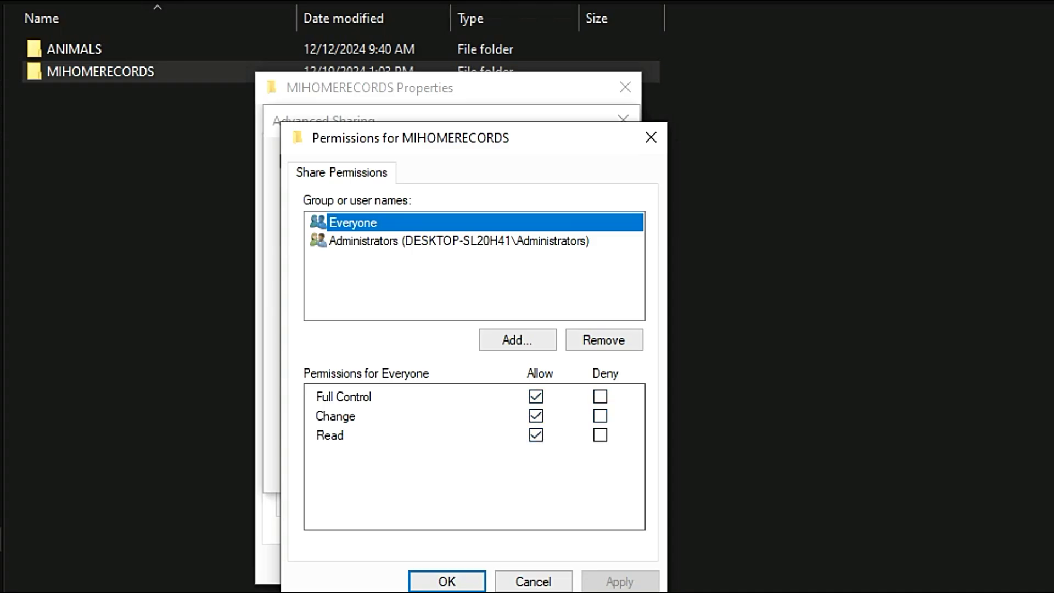
pyautogui.click(447, 582)
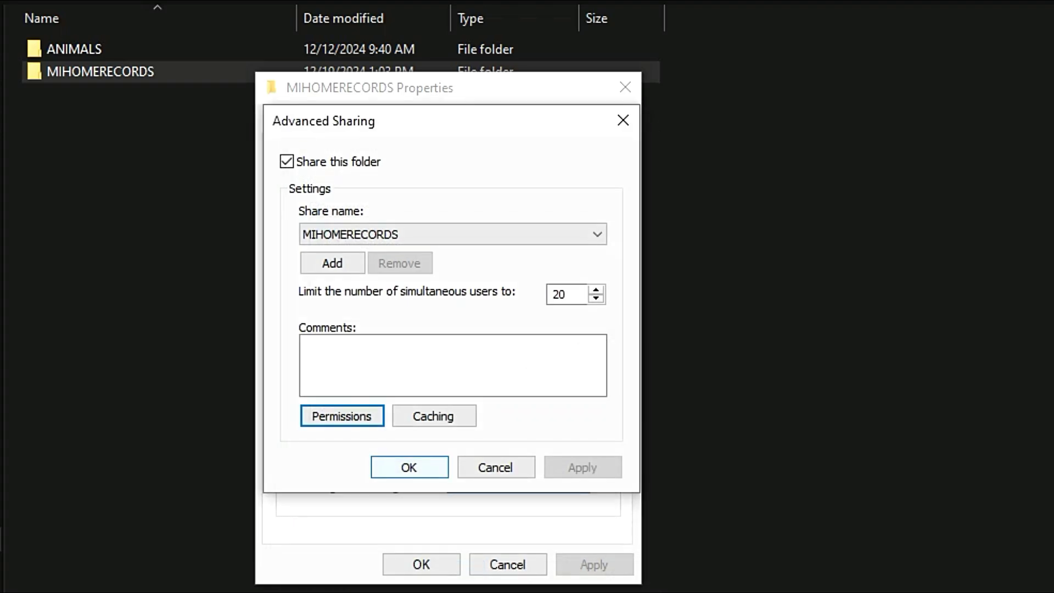
pyautogui.click(409, 468)
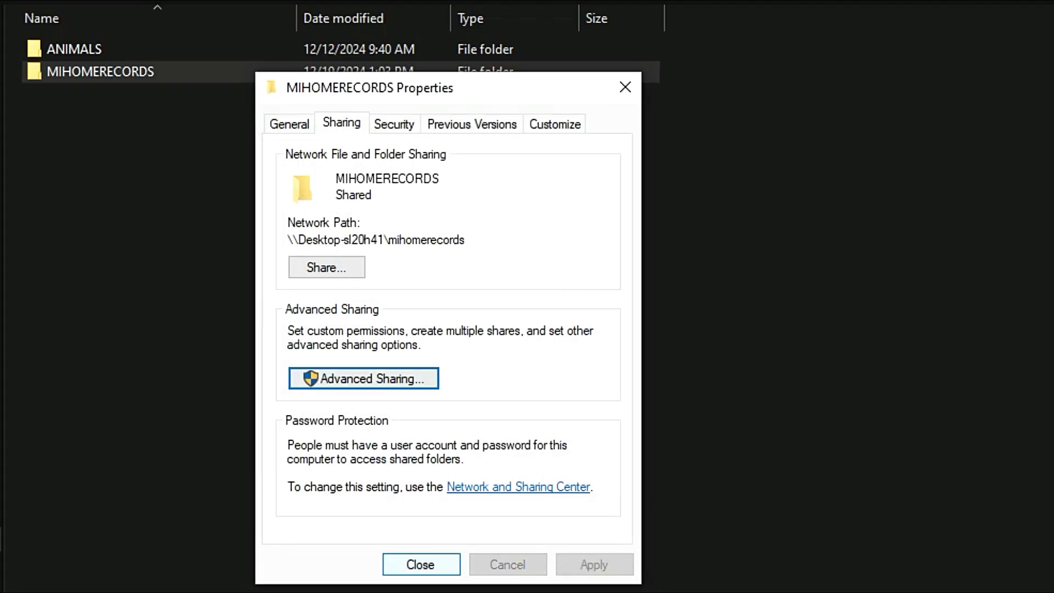
pyautogui.press('Return')
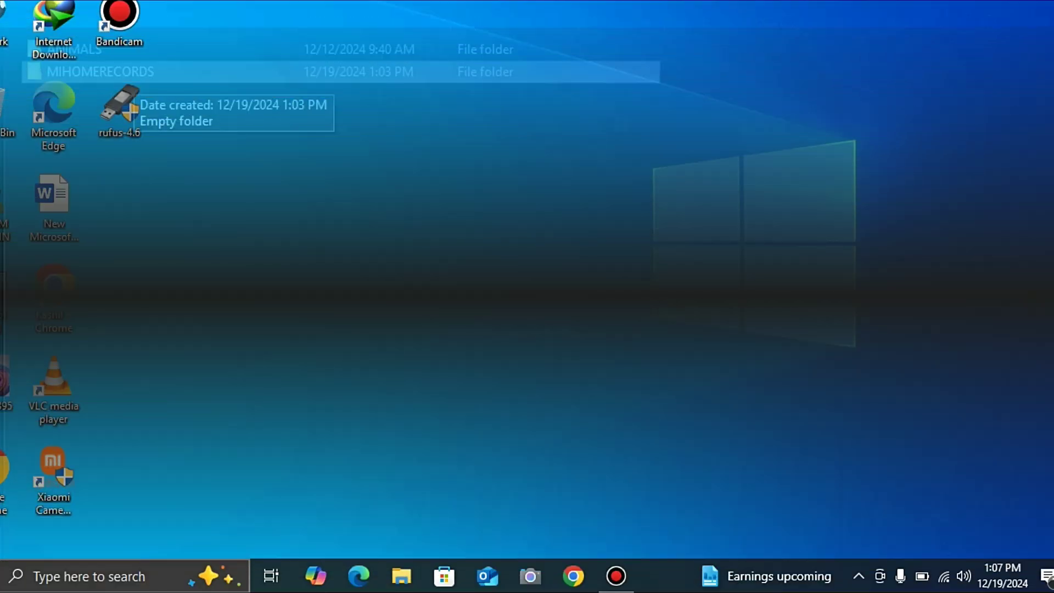
# Step: Search 'WiNDOWS FEA' to open Turn Windows features on or off
pyautogui.press('super+s')
pyautogui.write('W')
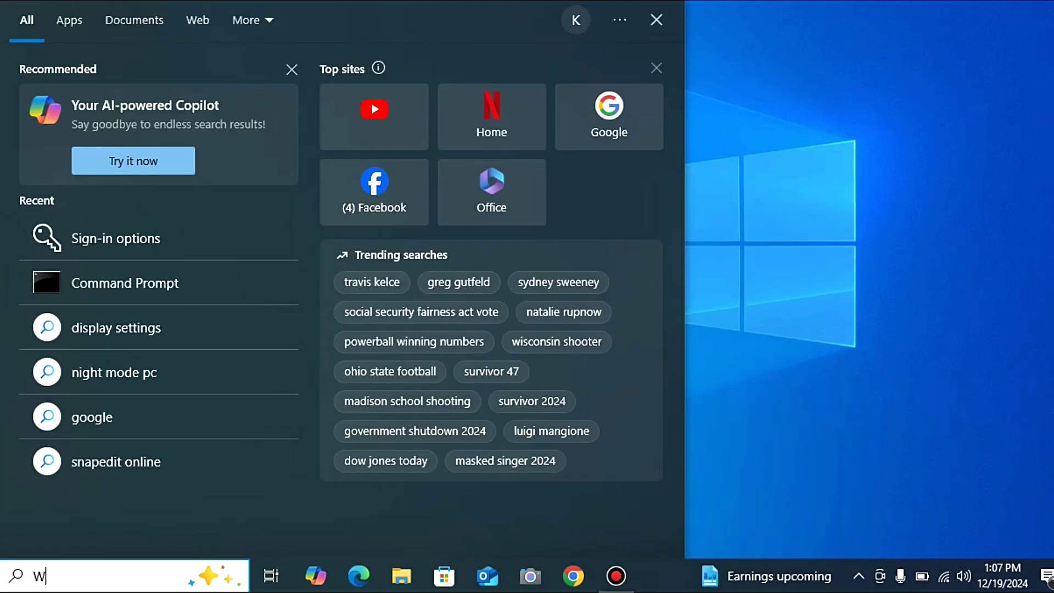
pyautogui.write('iNDOWS')
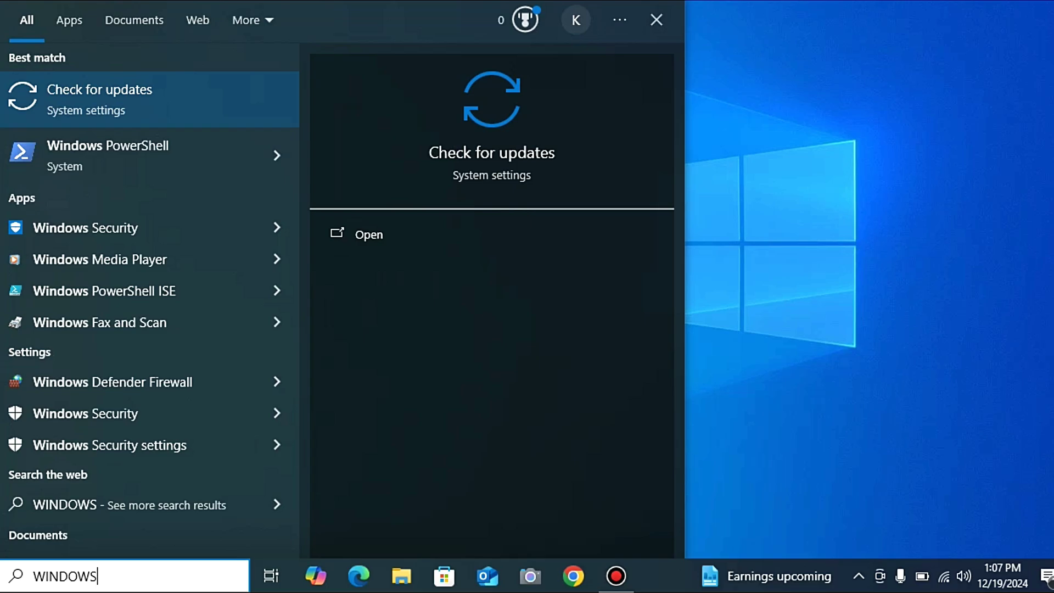
pyautogui.write(' FEA')
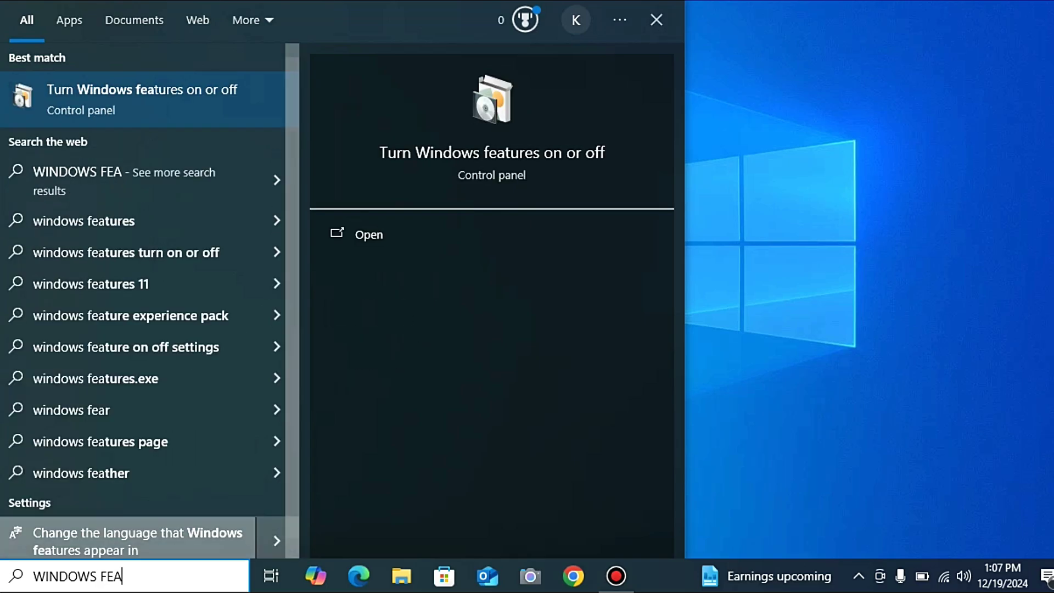
pyautogui.press('Return')
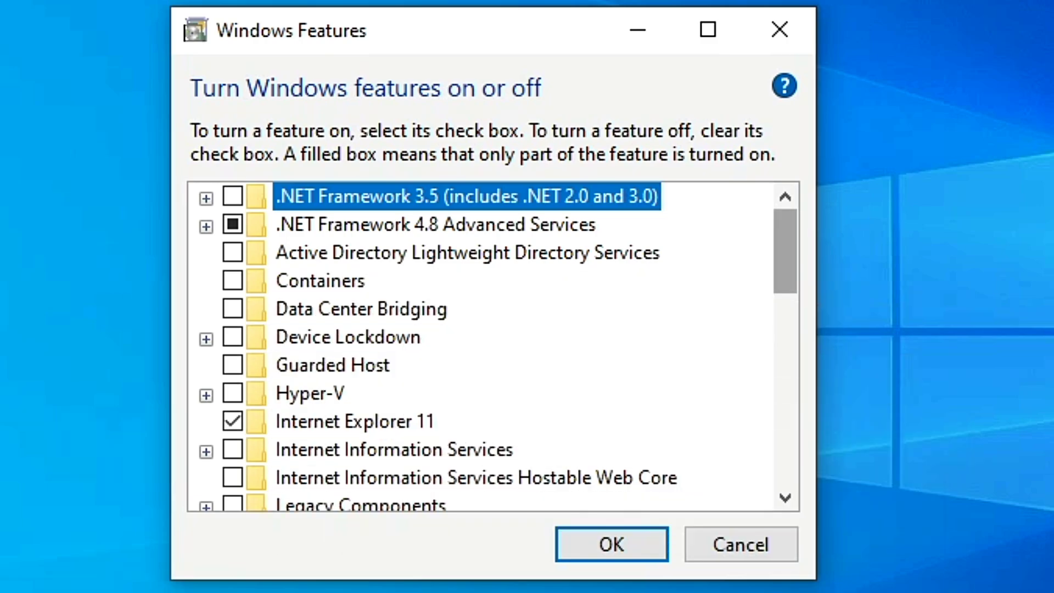
# Step: Tick SMB 1.0/CIFS File Sharing Support and apply the feature change
pyautogui.scroll(-3, 494, 346)
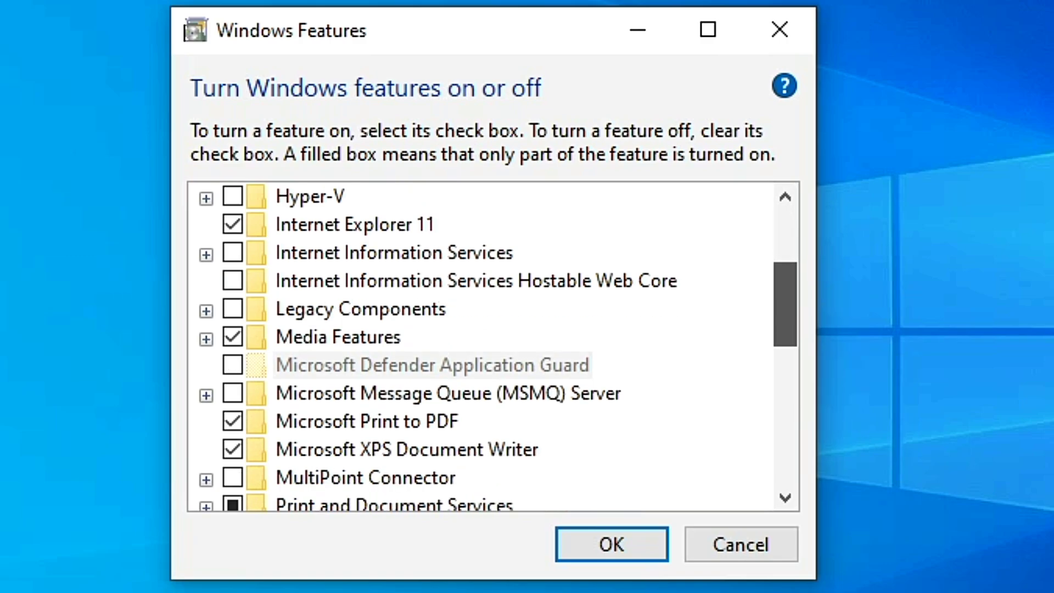
pyautogui.scroll(-2, 495, 346)
pyautogui.scroll(-2, 406, 396)
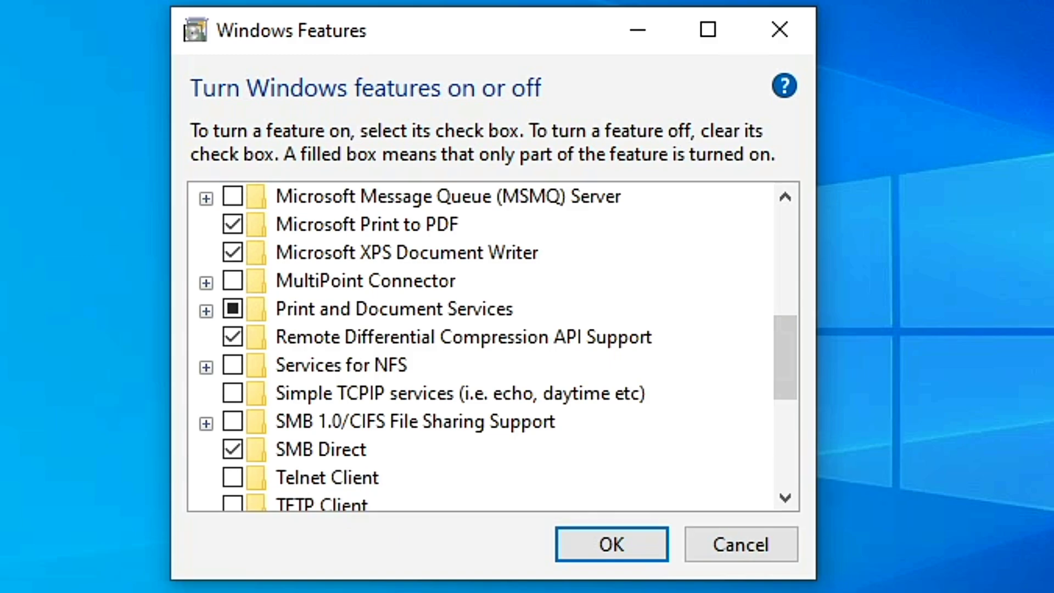
pyautogui.click(233, 422)
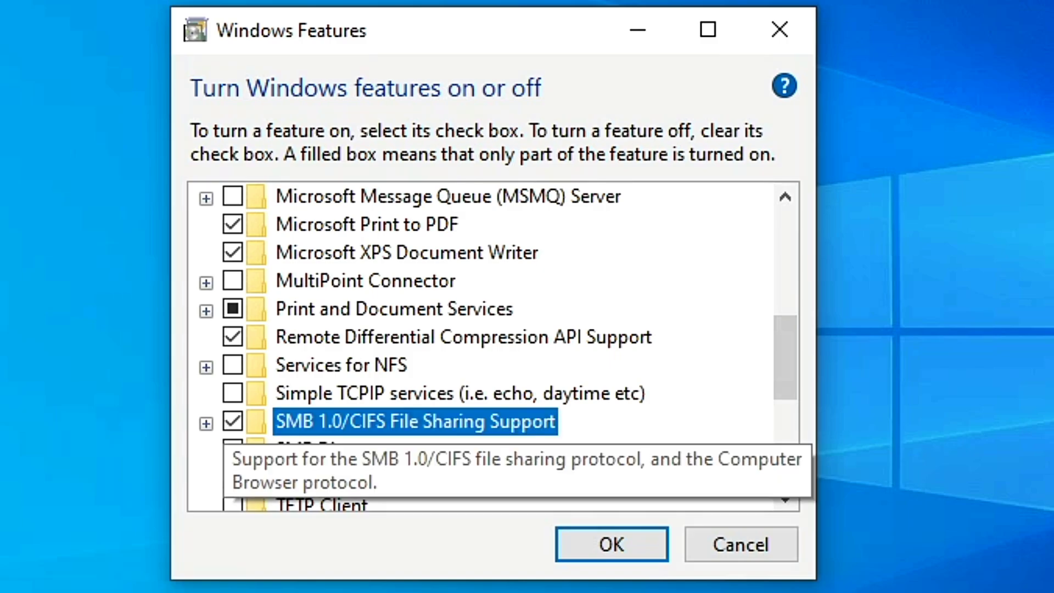
pyautogui.press('Tab')
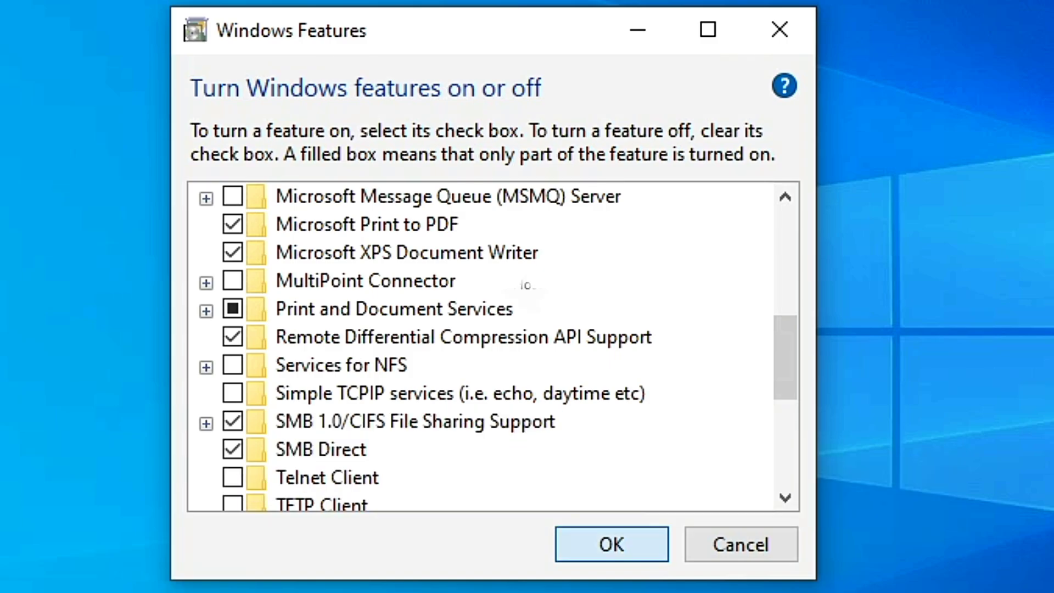
pyautogui.press('Return')
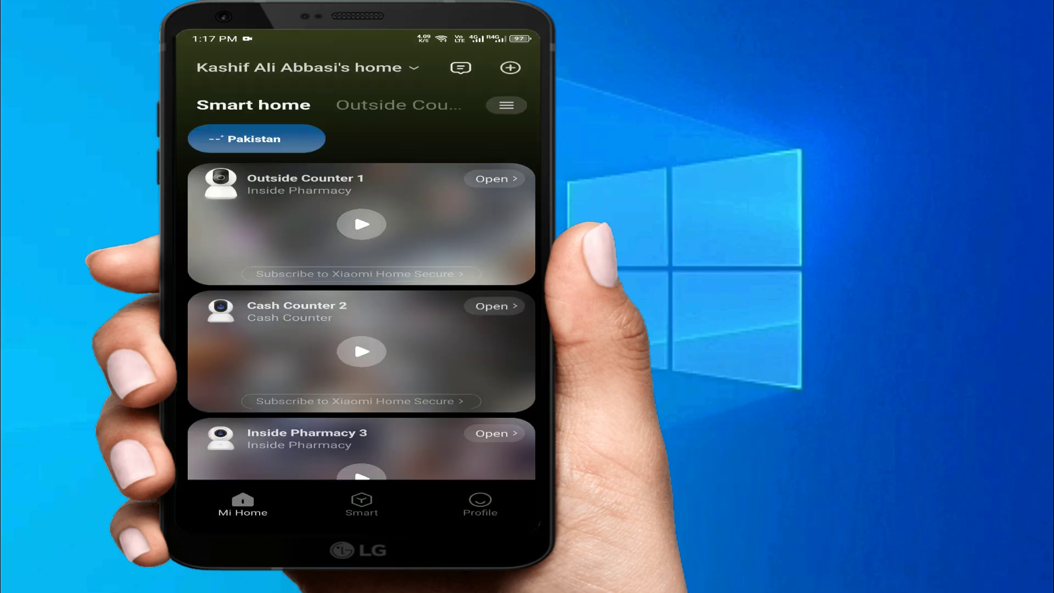
# Step: From All devices, open the Inside Pharmacy camera and go to its Manage storage page
pyautogui.scroll(-5, 362, 275)
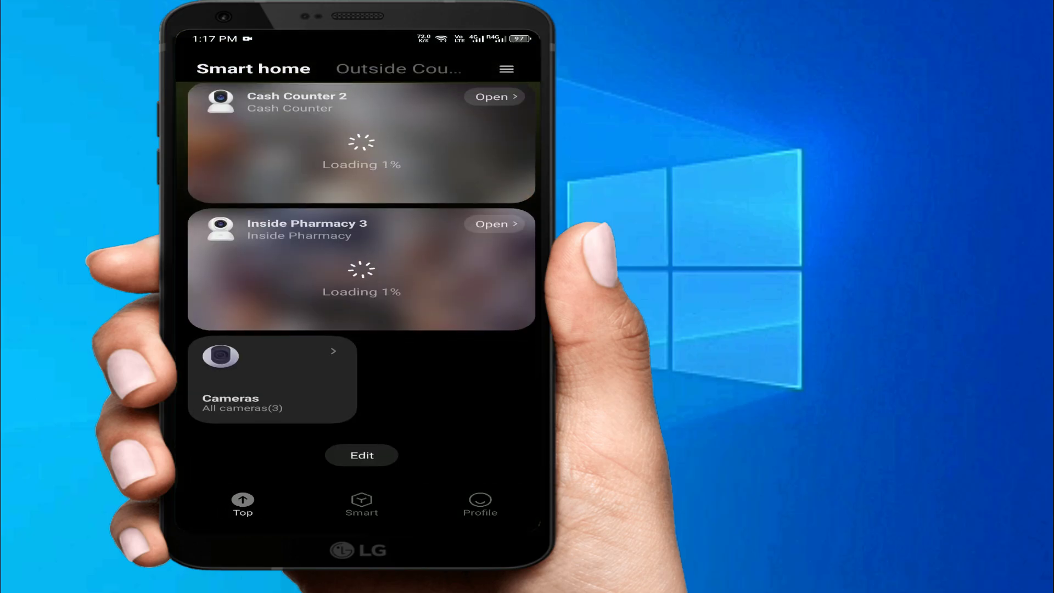
pyautogui.scroll(5, 361, 275)
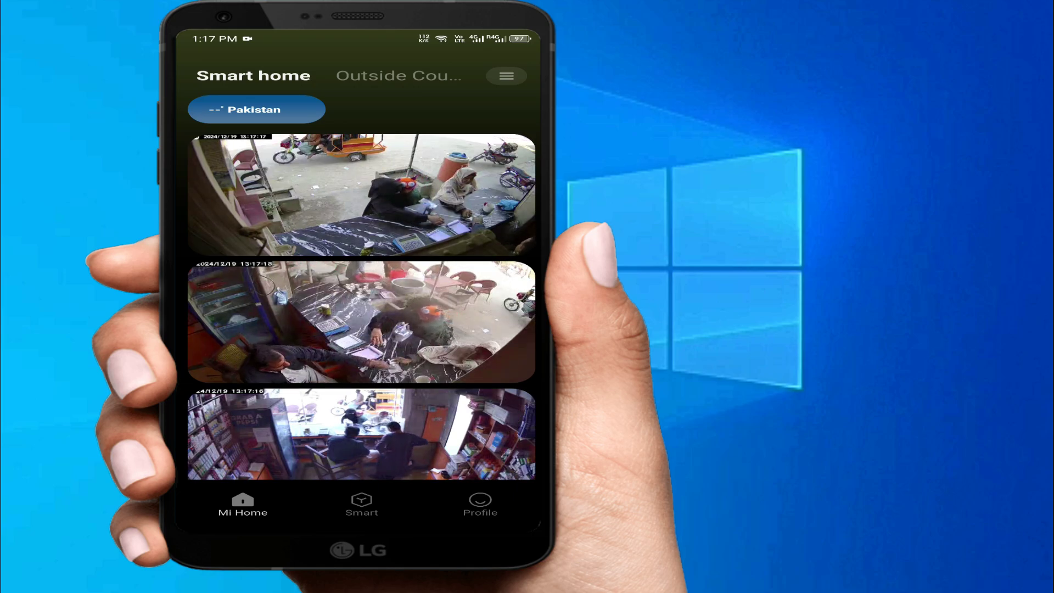
pyautogui.click(507, 76)
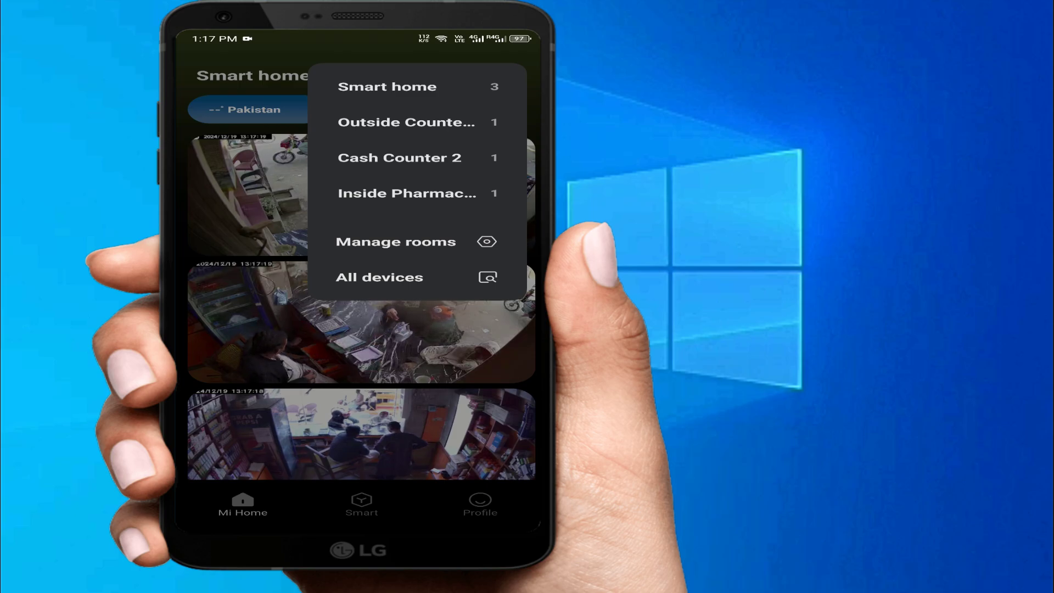
pyautogui.click(412, 277)
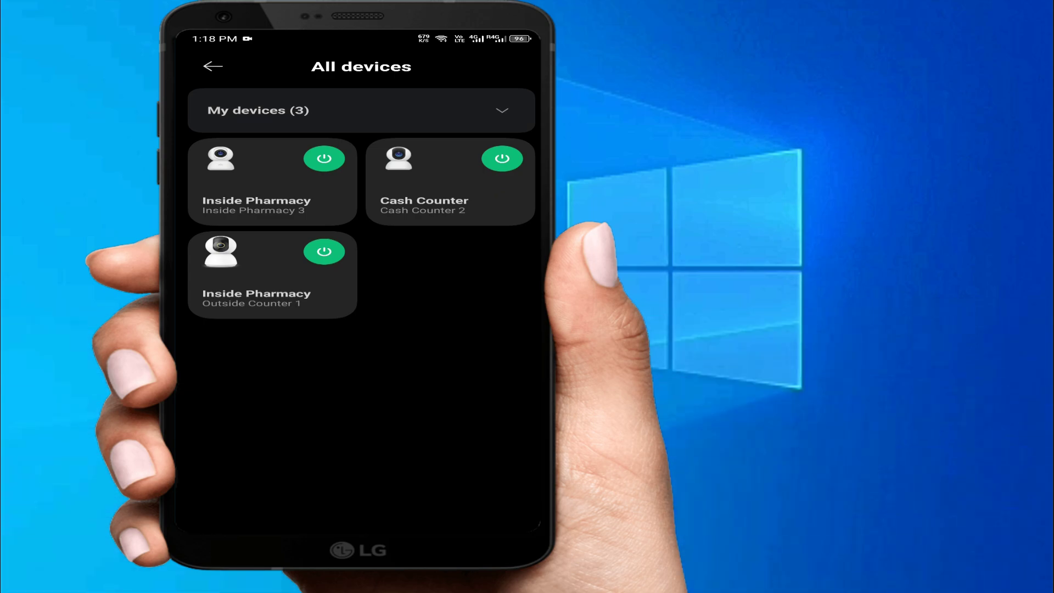
pyautogui.click(273, 274)
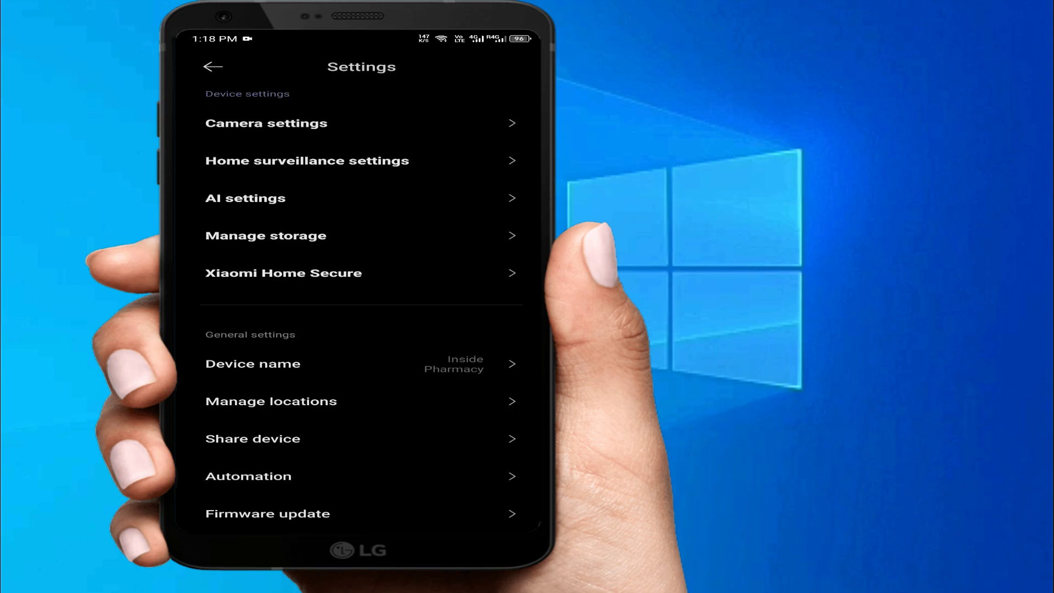
pyautogui.click(359, 237)
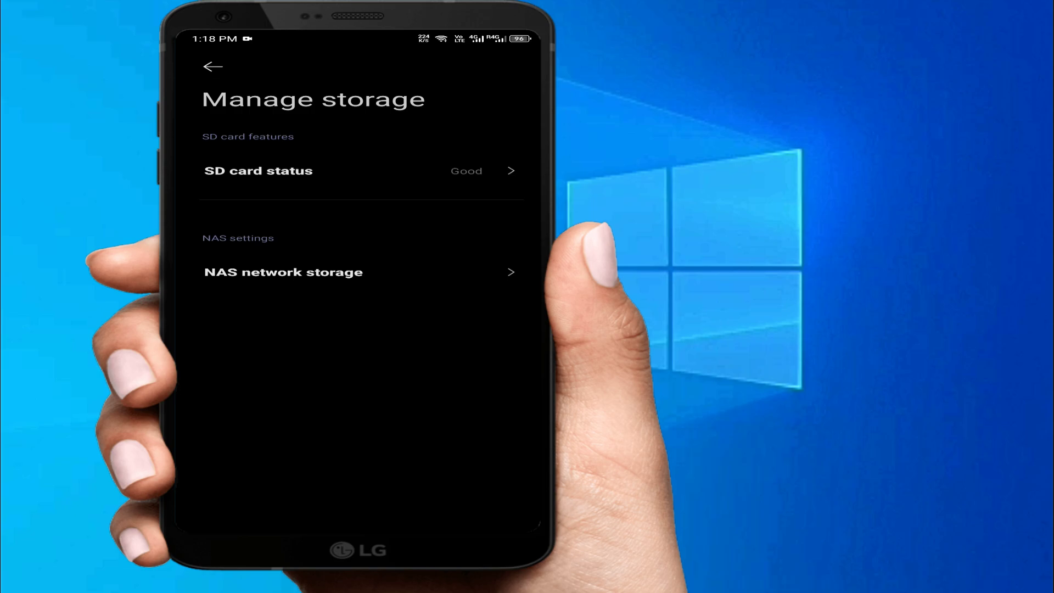
# Step: Search NAS network storage for devices and select the PC DESKTOP-SL20H41 as backup storage
pyautogui.click(479, 272)
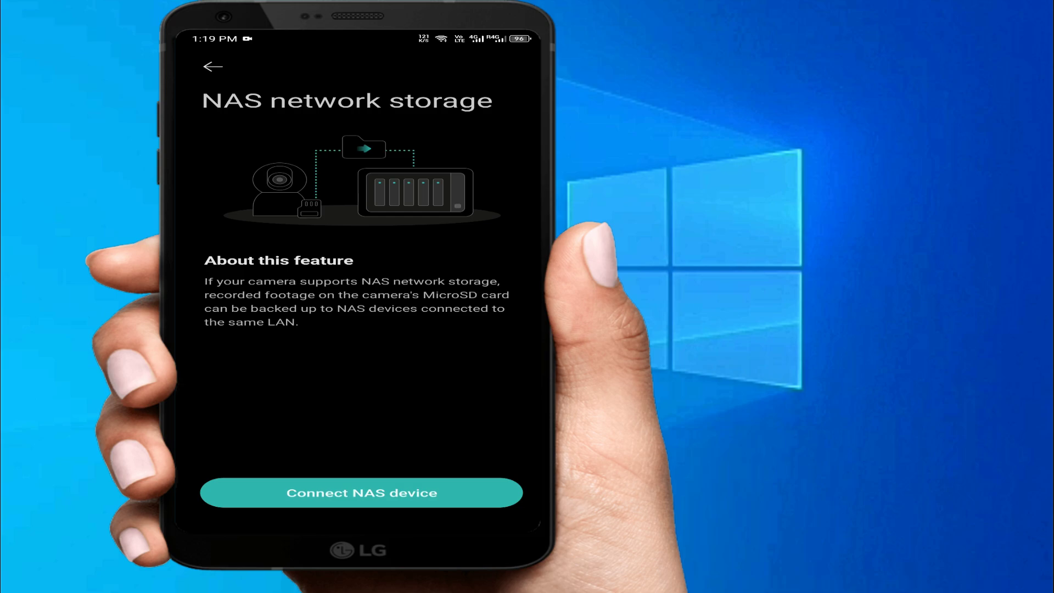
pyautogui.click(405, 491)
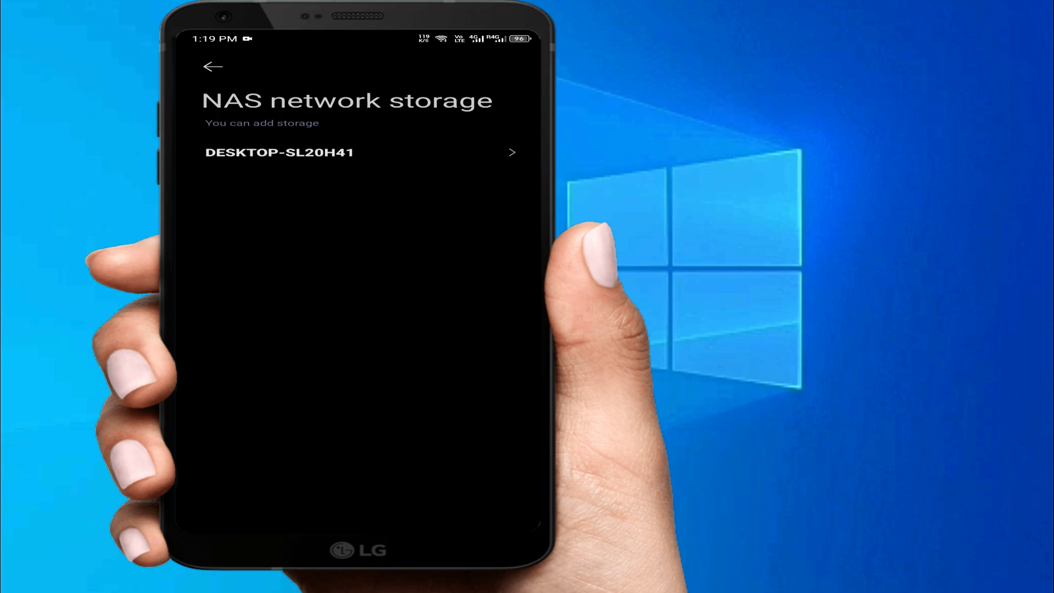
pyautogui.click(414, 151)
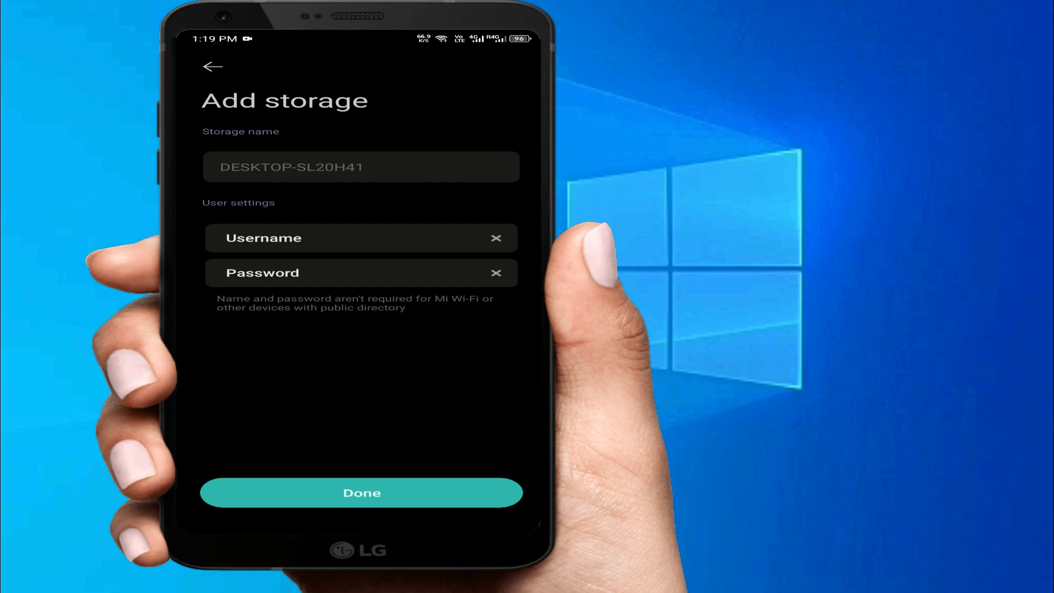
# Step: Enter the PC account's username and password for the shared storage and save them
pyautogui.click(267, 237)
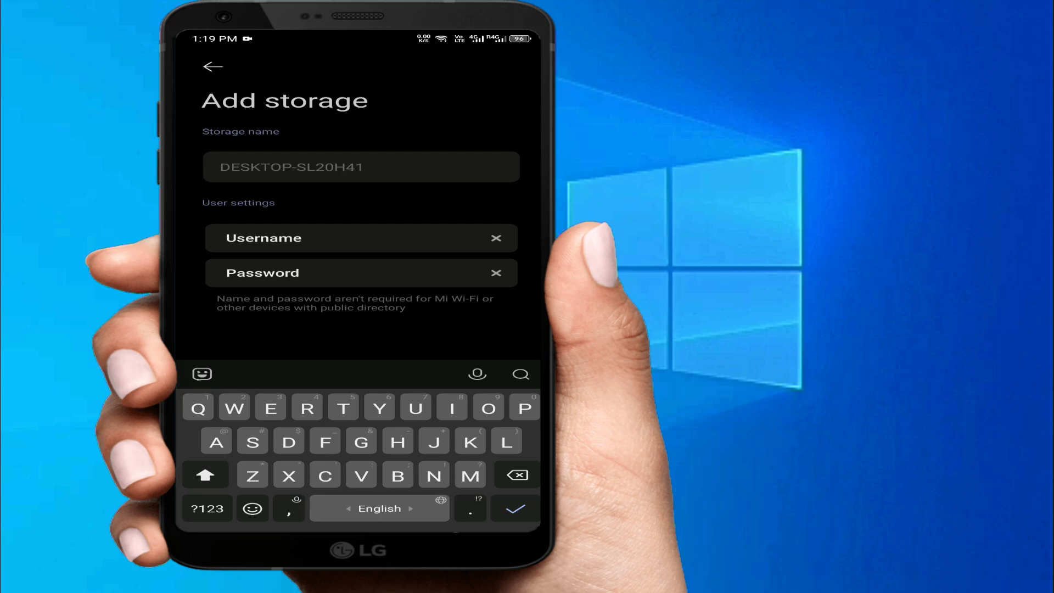
pyautogui.click(204, 475)
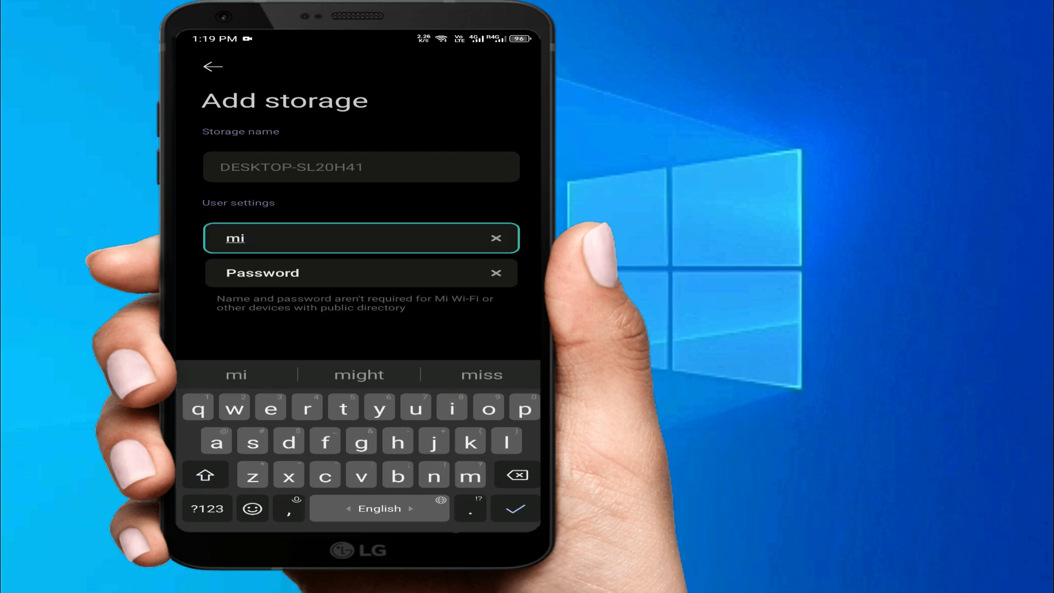
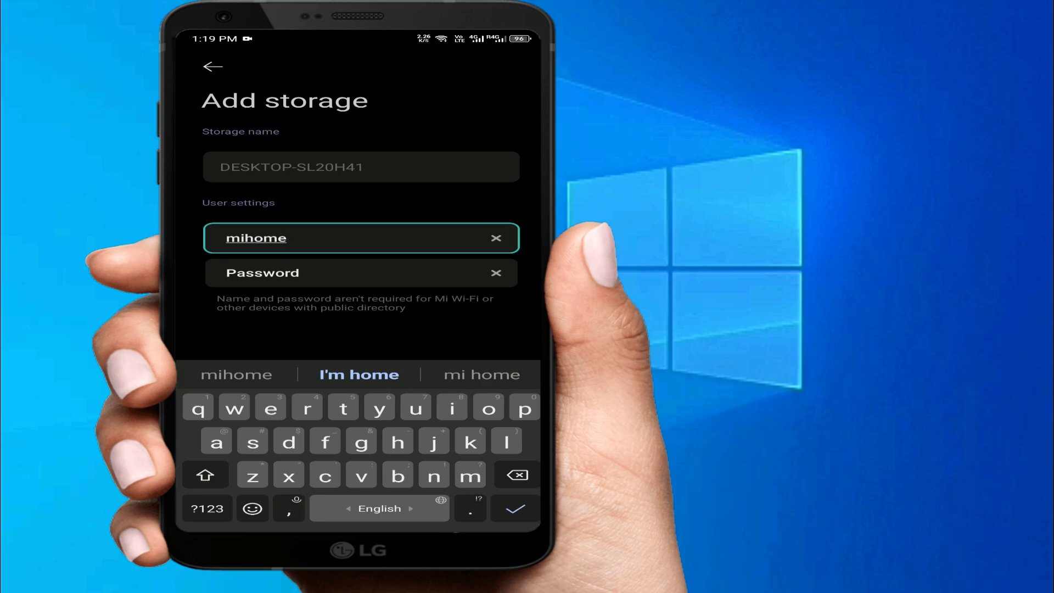
pyautogui.click(263, 273)
pyautogui.click(207, 508)
pyautogui.press('Return')
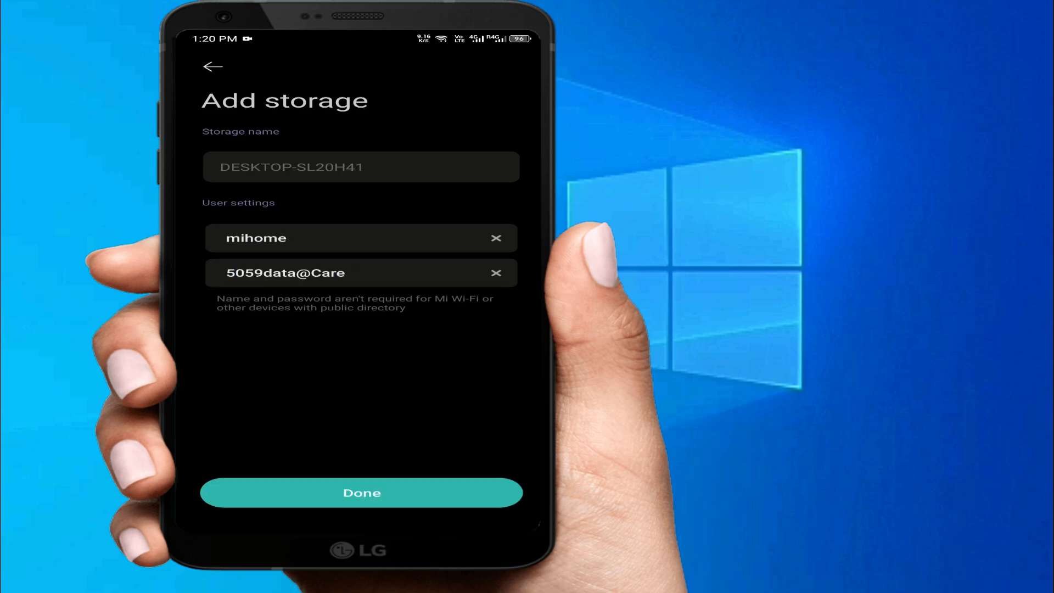
pyautogui.click(362, 492)
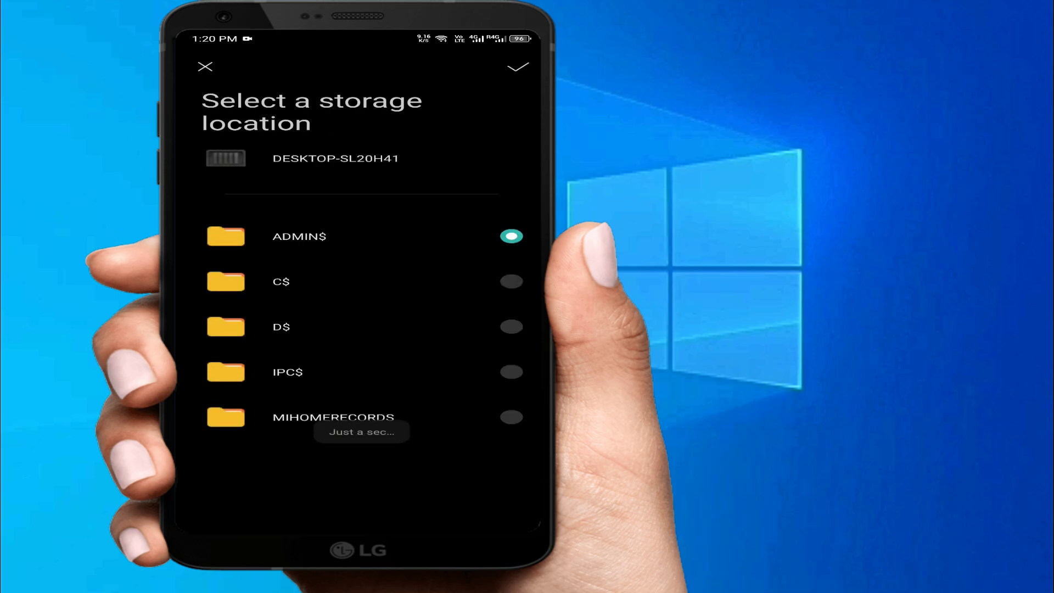
# Step: Select the MIHOMERECORDS share as the camera's storage location and confirm
pyautogui.moveTo(327, 375)
pyautogui.mouseDown()
pyautogui.moveTo(356, 245)
pyautogui.moveTo(377, 219)
pyautogui.mouseUp()
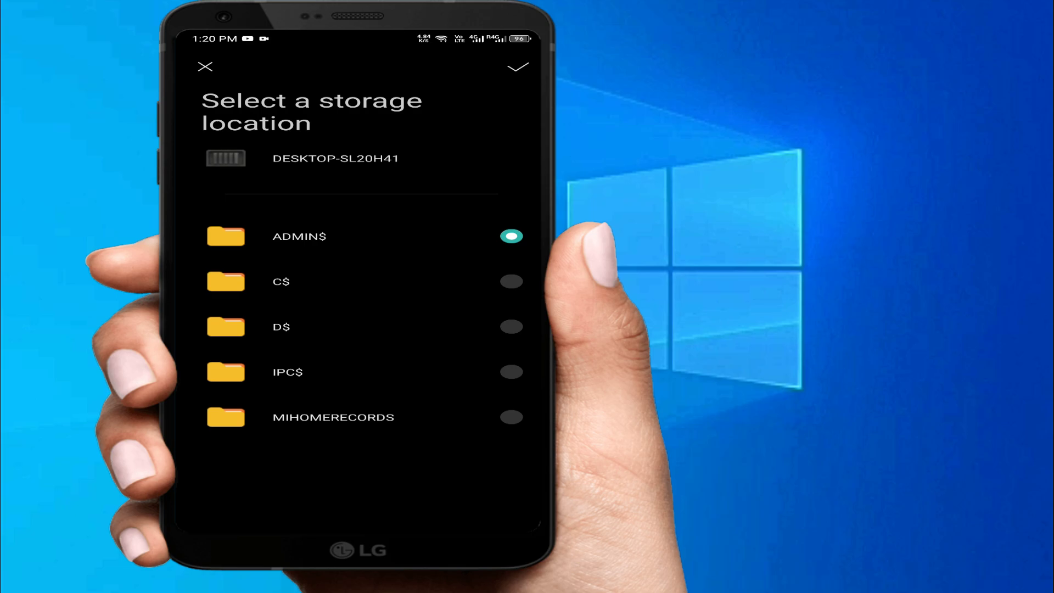
pyautogui.click(512, 417)
pyautogui.click(518, 66)
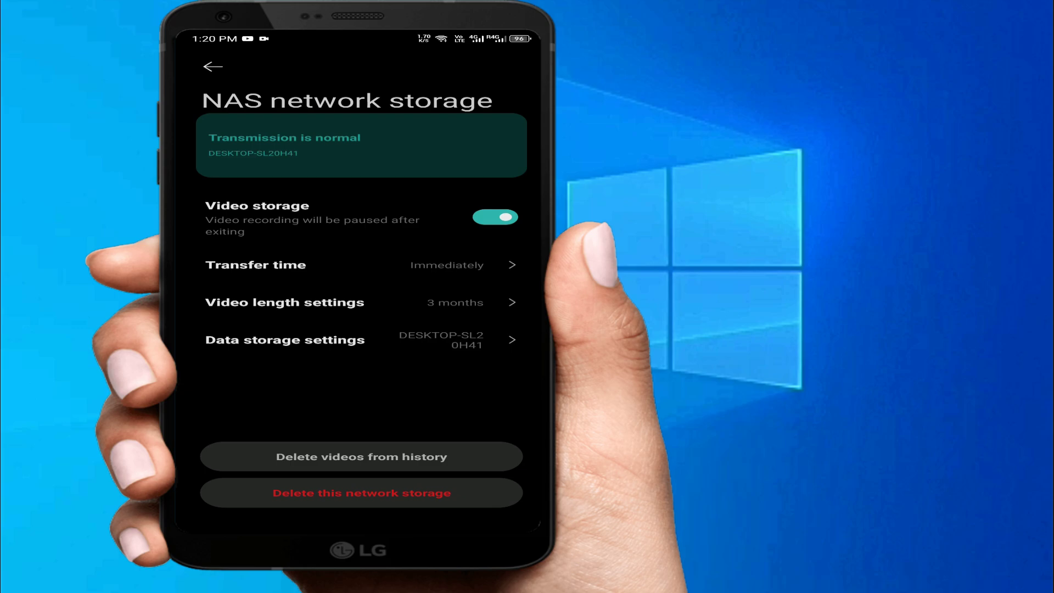
# Step: Keep Transfer time at Immediately and set NAS video length to 1 month
pyautogui.click(473, 266)
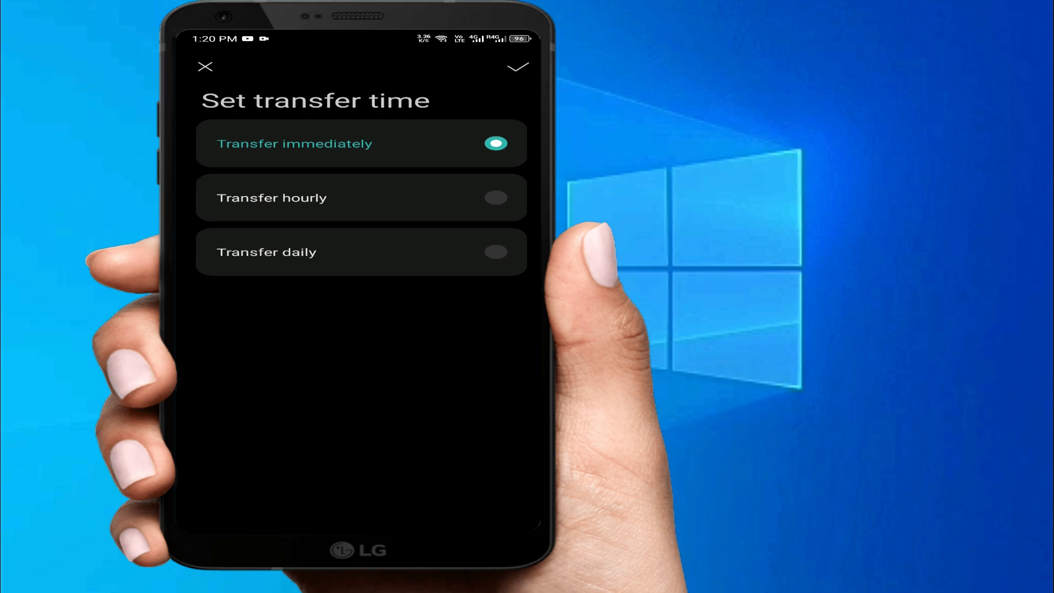
pyautogui.click(518, 66)
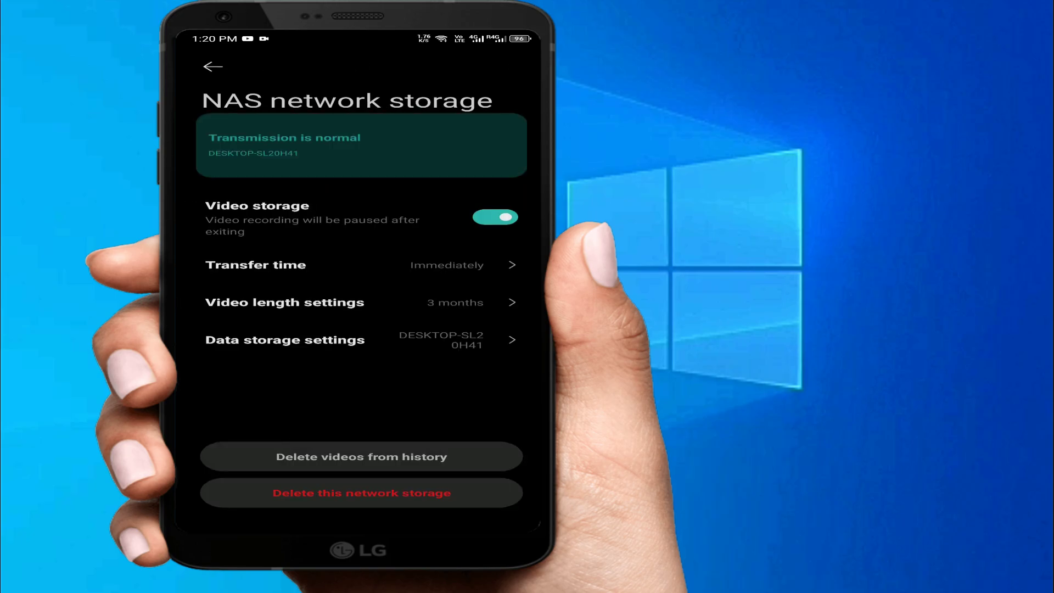
pyautogui.click(363, 303)
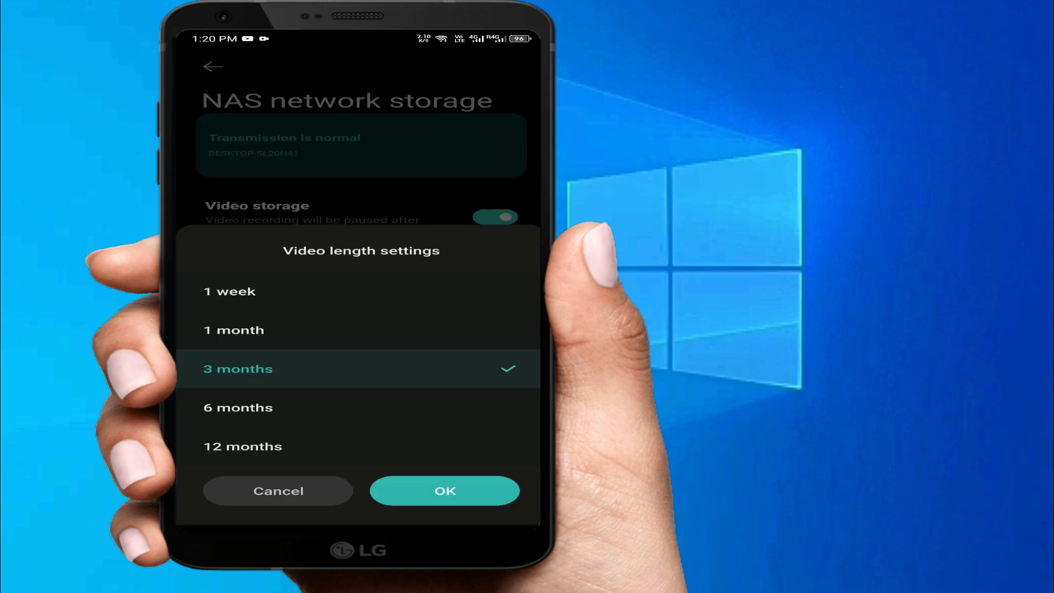
pyautogui.click(271, 406)
pyautogui.click(270, 444)
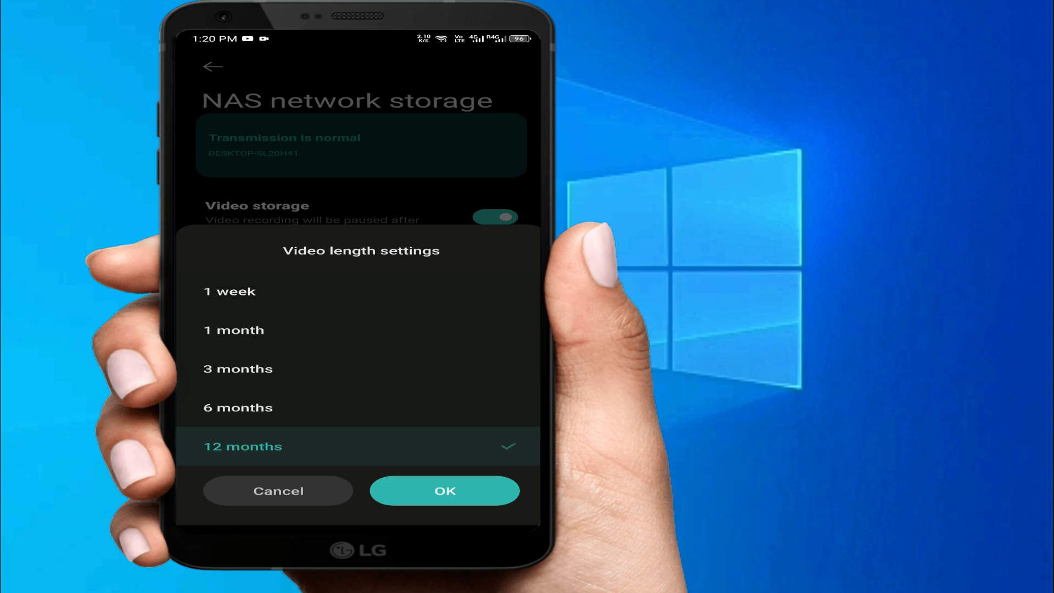
pyautogui.click(271, 368)
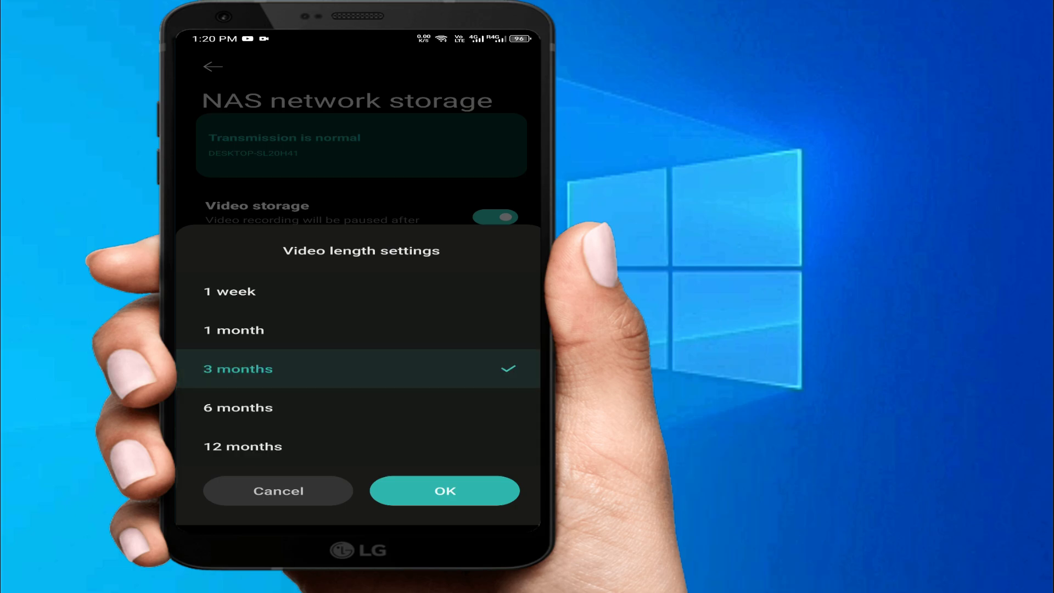
pyautogui.click(251, 329)
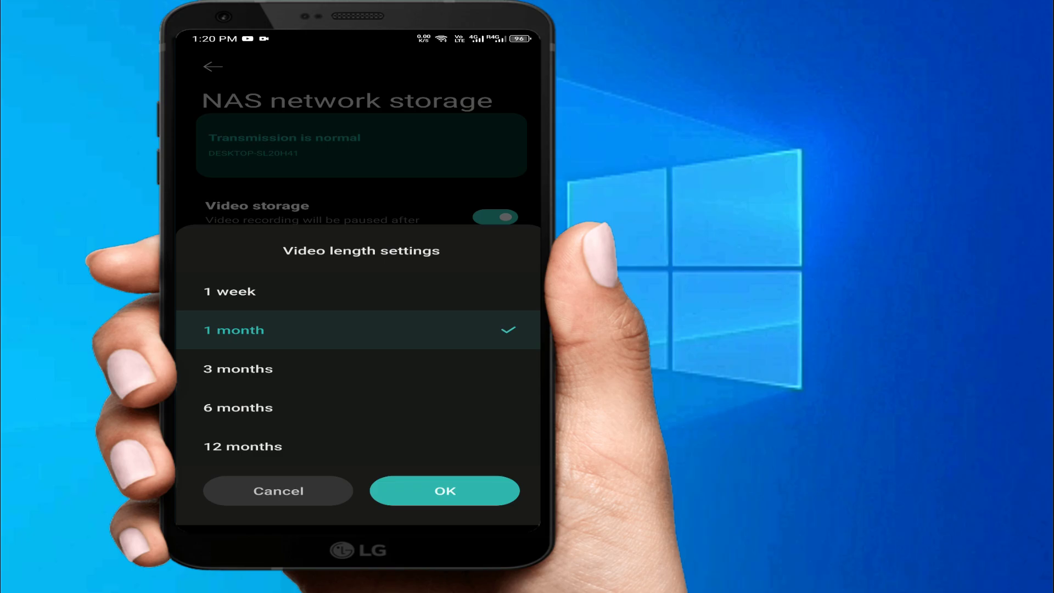
pyautogui.click(450, 493)
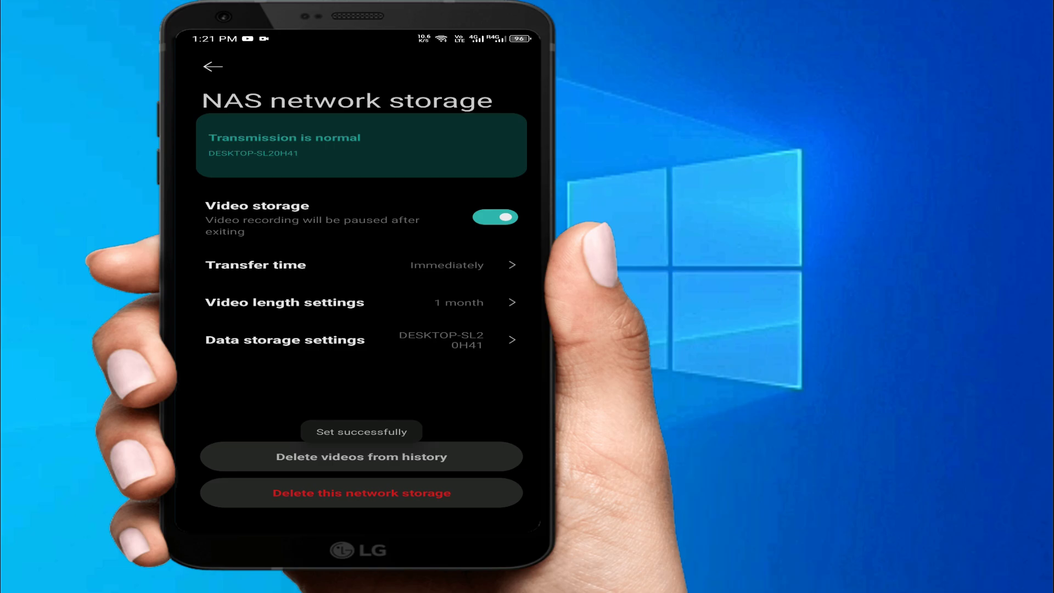
# Step: Back out of the storage settings to the camera's live view
pyautogui.click(212, 66)
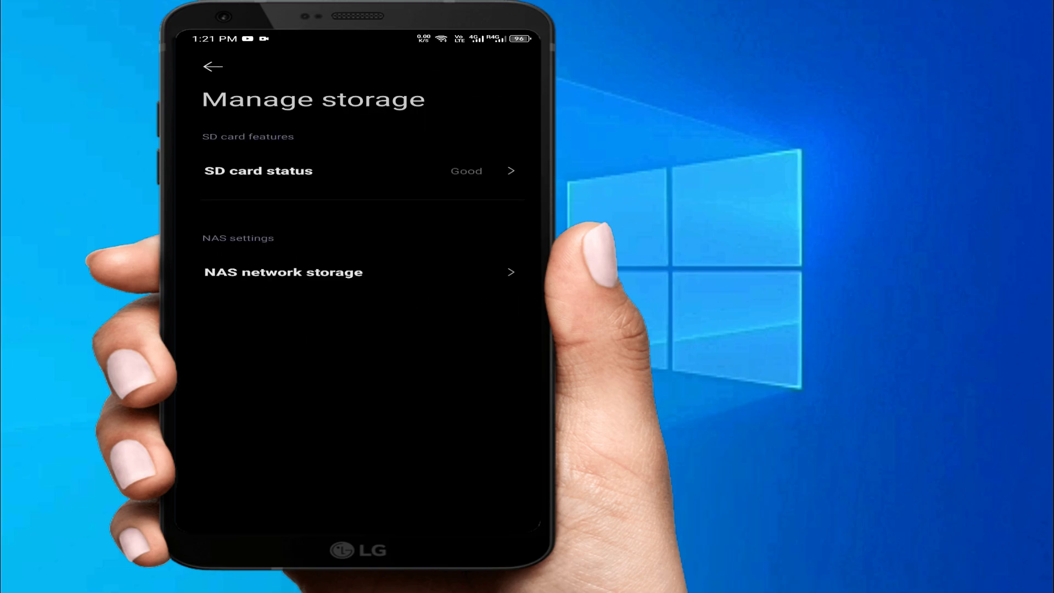
pyautogui.click(451, 271)
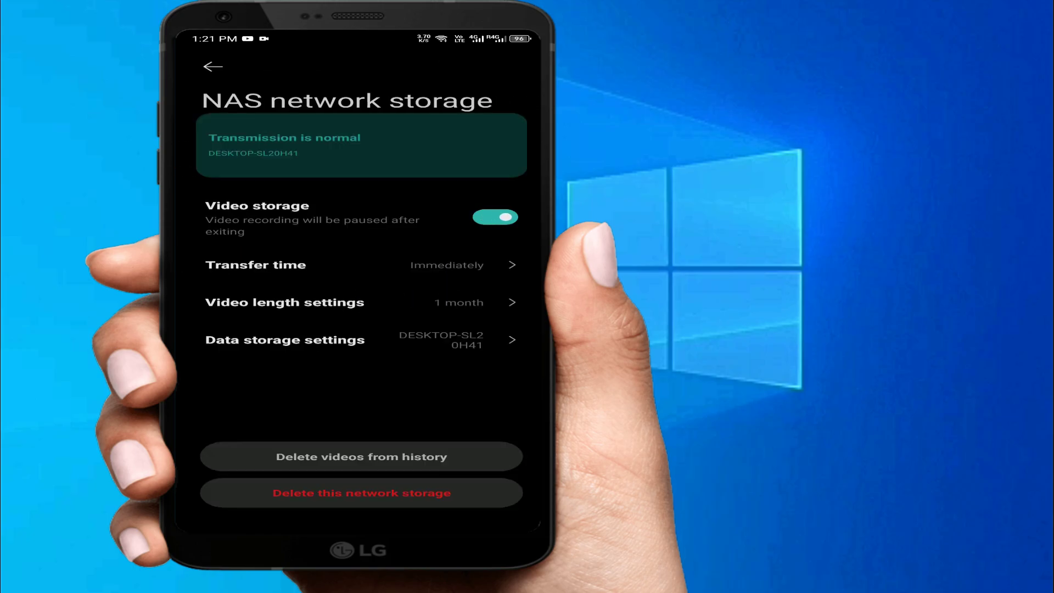
pyautogui.click(212, 67)
pyautogui.click(212, 67)
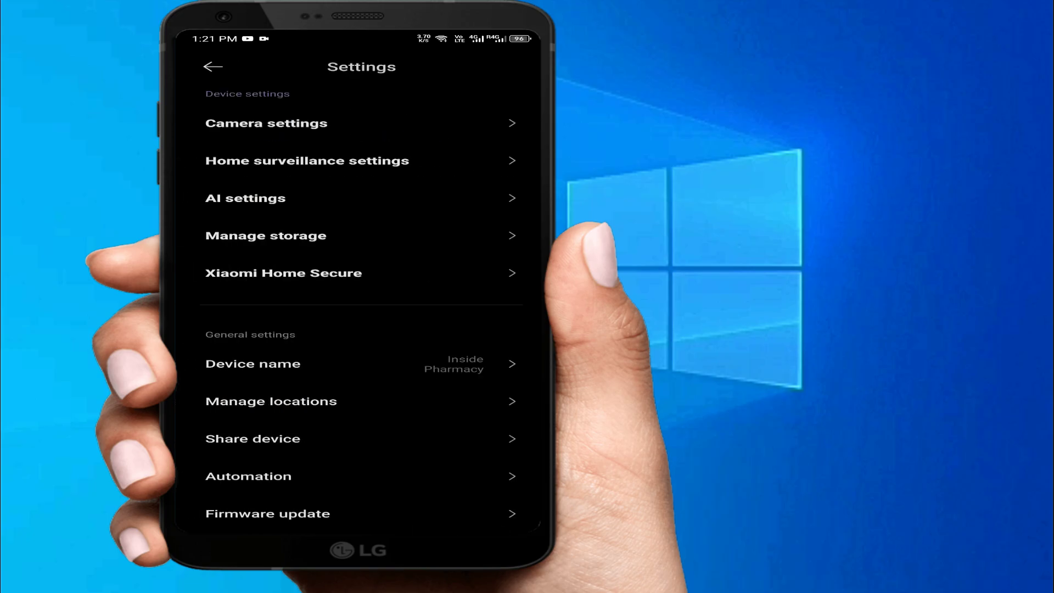
pyautogui.click(213, 67)
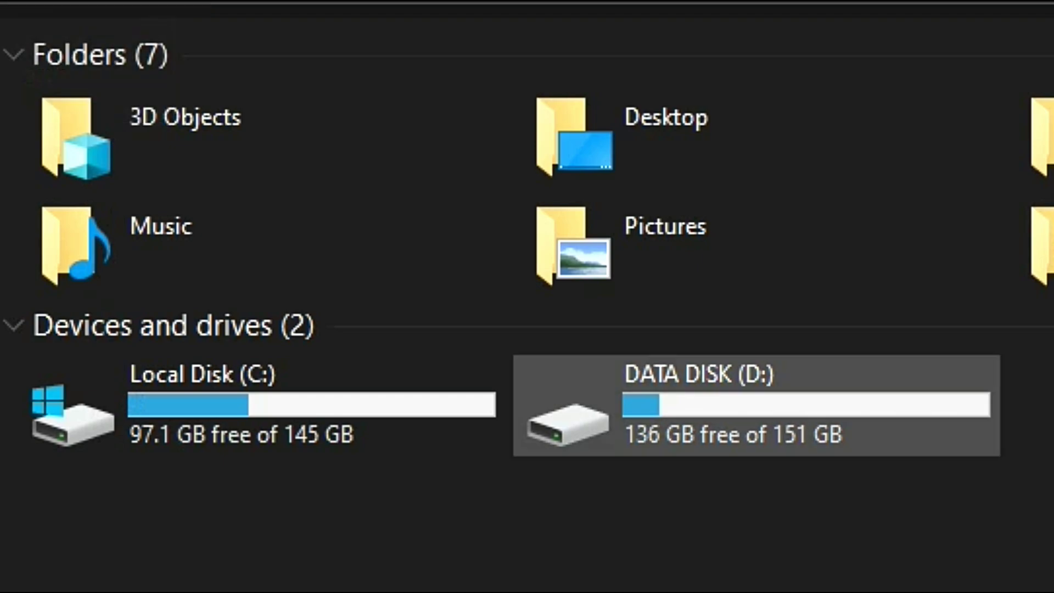
pyautogui.doubleClick(703, 406)
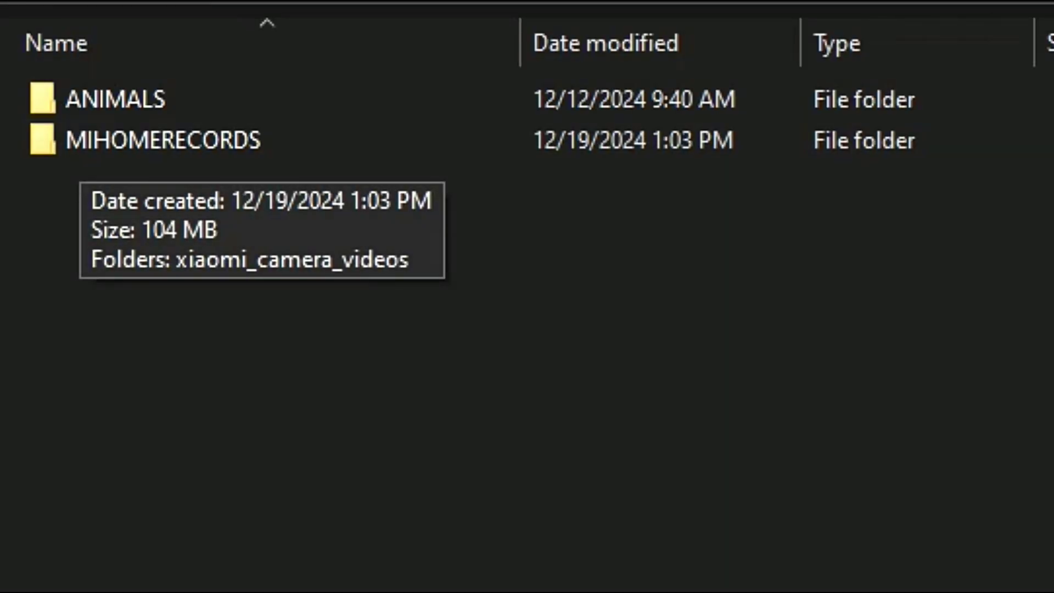
pyautogui.hotkey('alt', 'v')
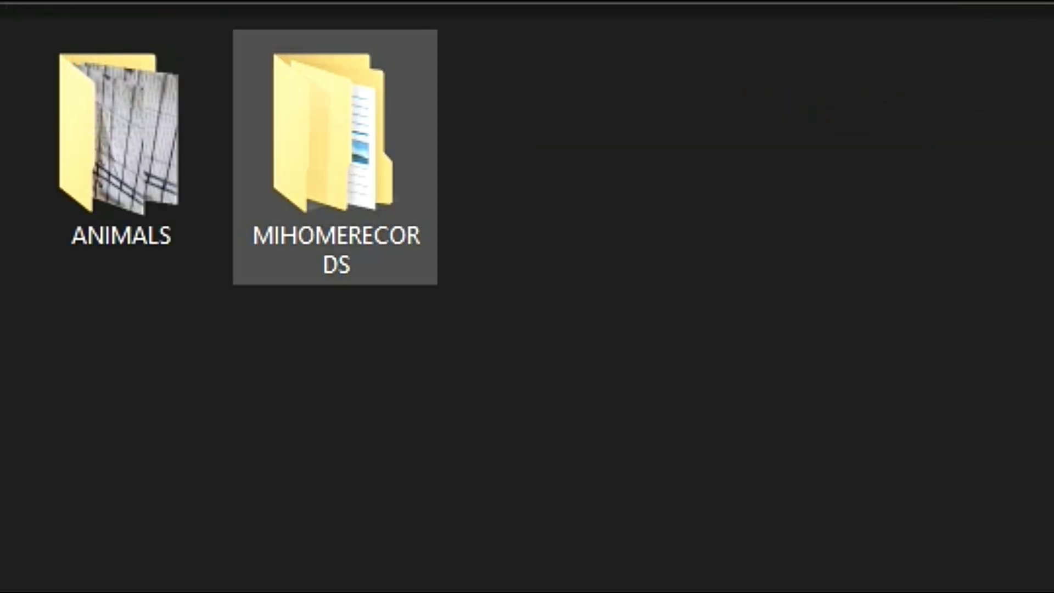
pyautogui.press('Return')
pyautogui.click(181, 99)
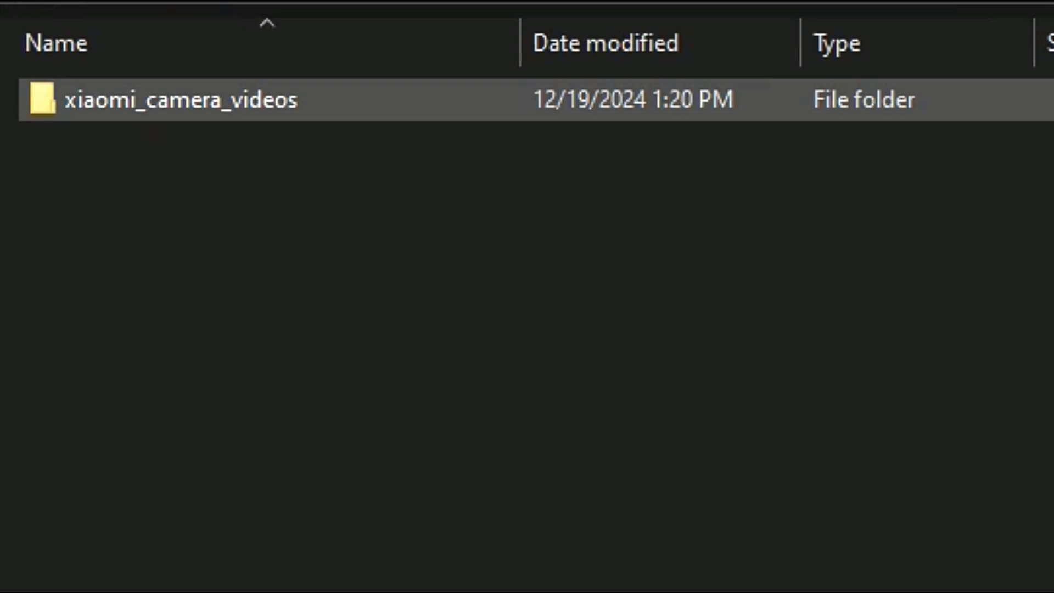
pyautogui.press('Return')
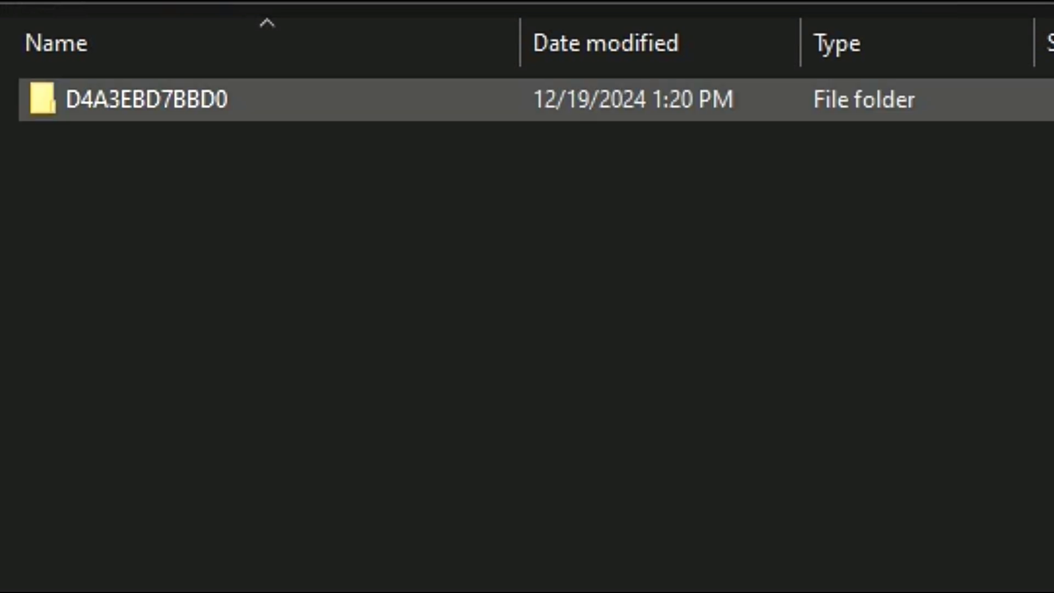
pyautogui.press('Return')
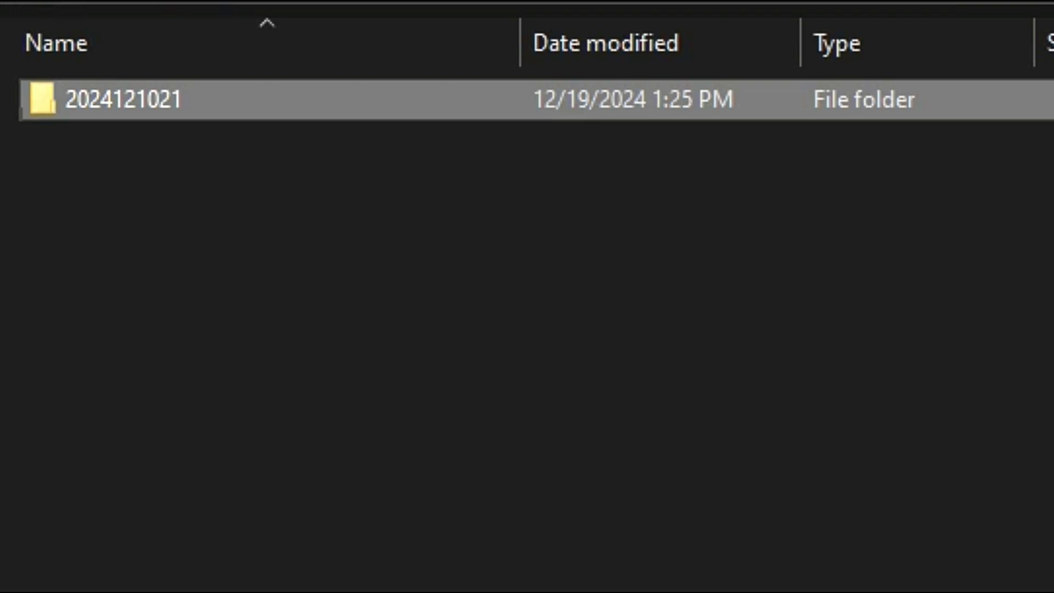
pyautogui.press('Return')
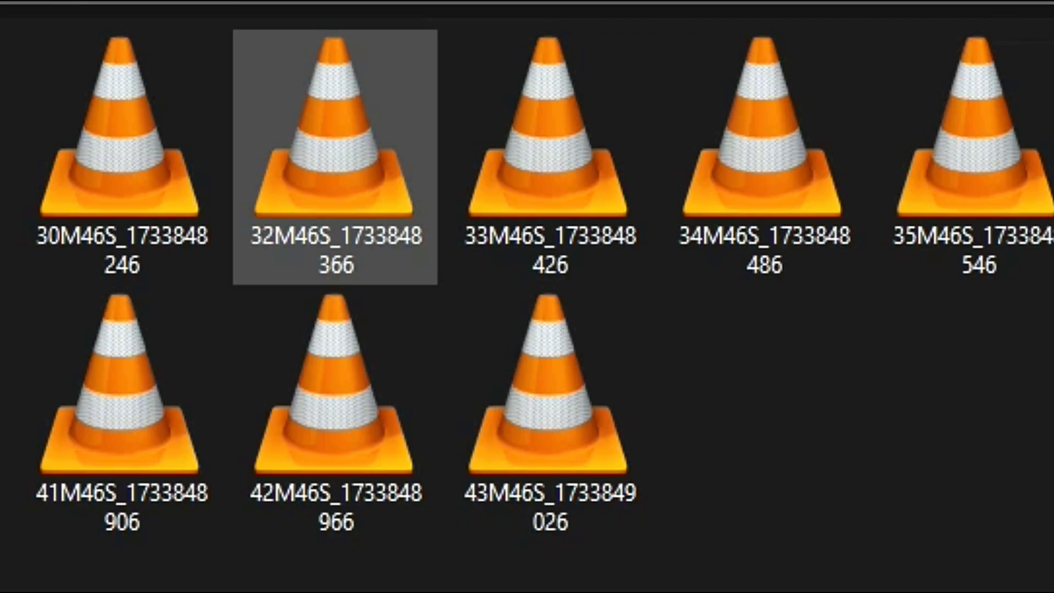
pyautogui.press('Down')
pyautogui.press('Home')
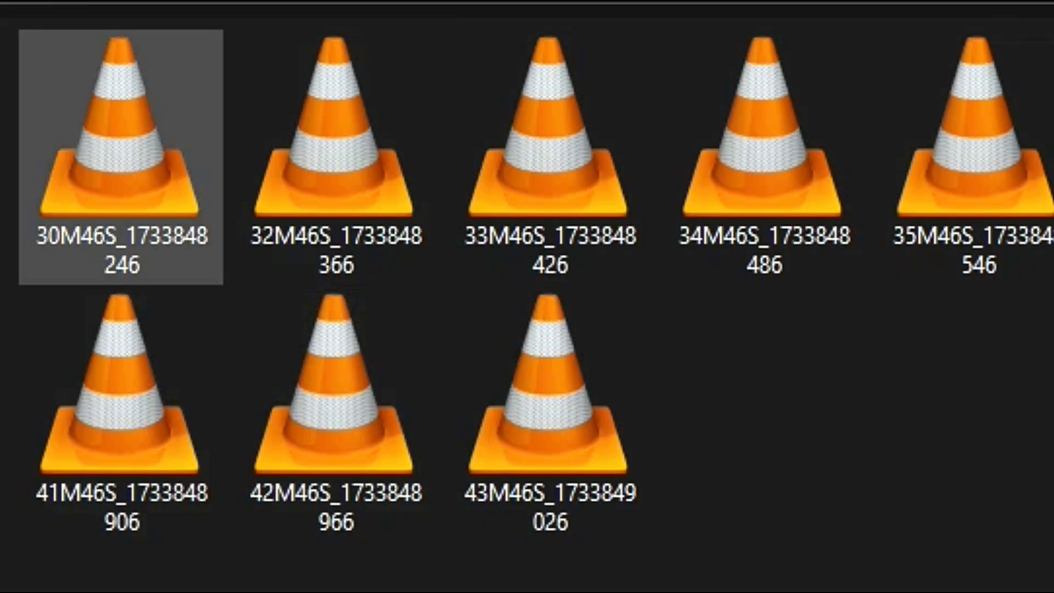
pyautogui.click(258, 307)
pyautogui.press('Up')
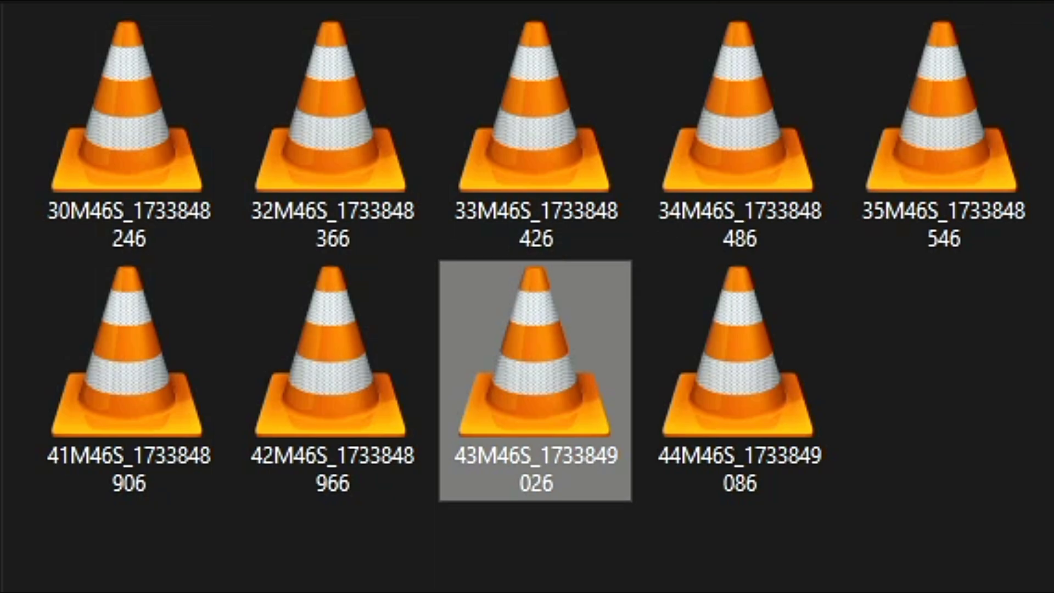
pyautogui.press('Return')
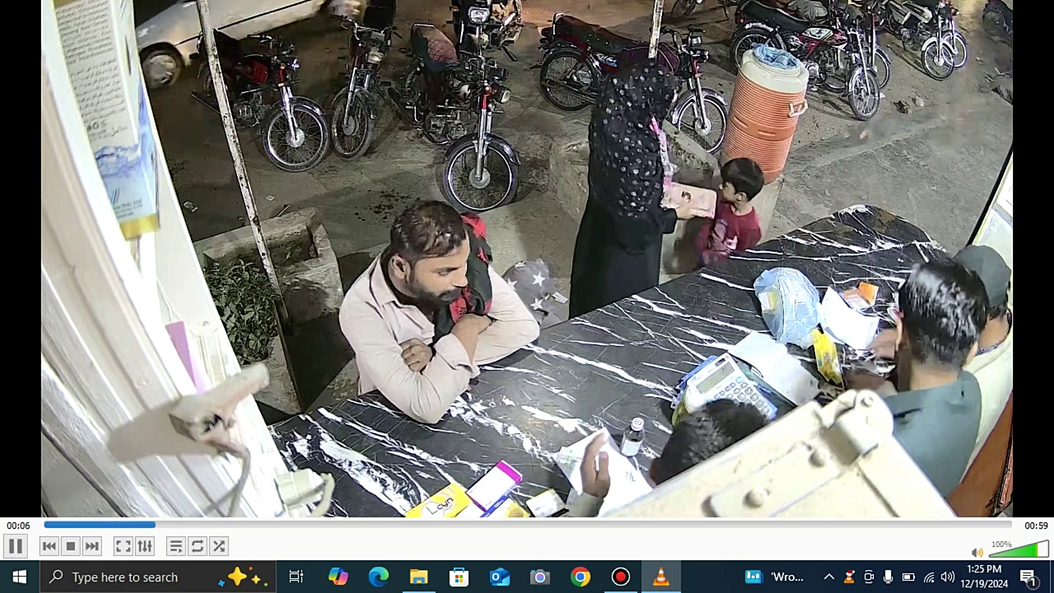
pyautogui.hotkey('alt', 'F4')
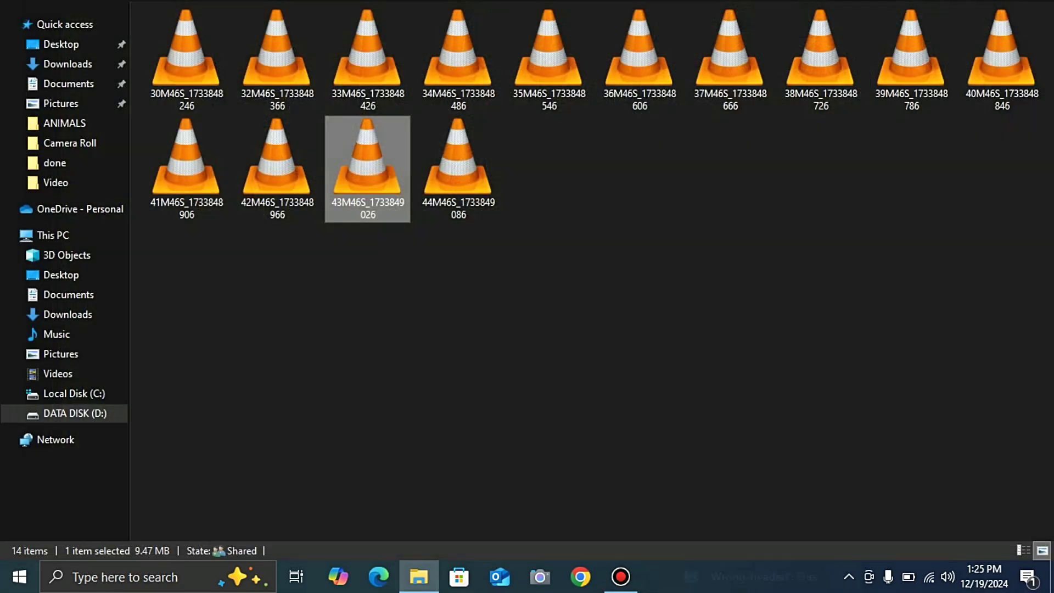
pyautogui.click(458, 164)
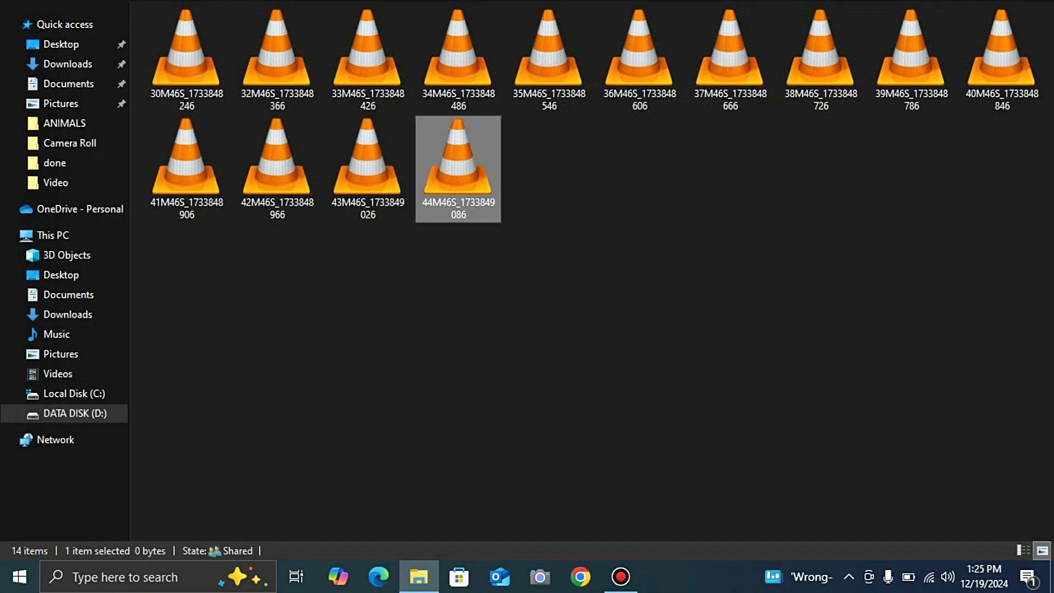